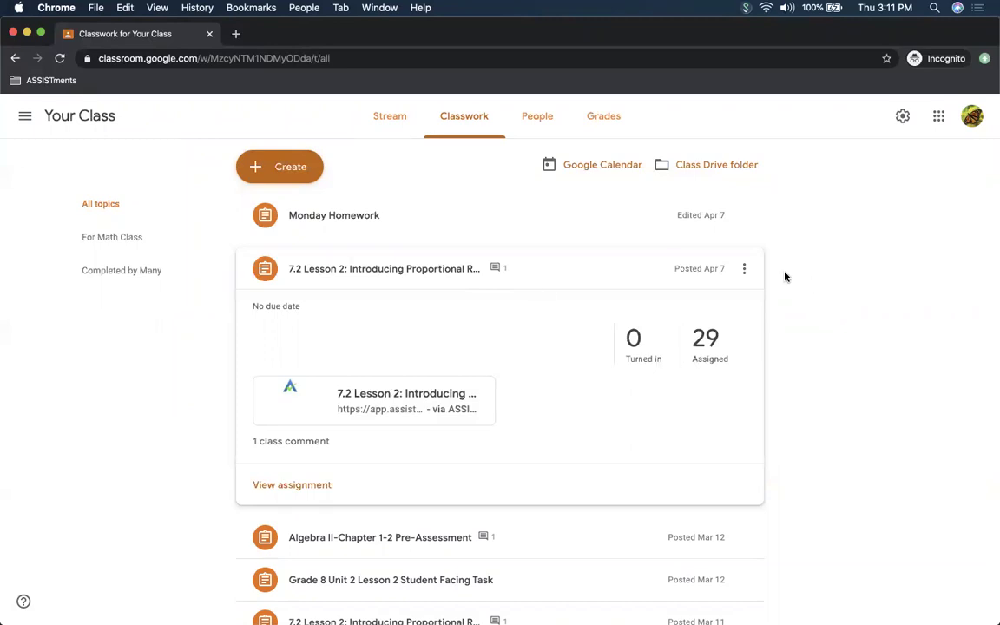
Step: Look over the class stream and return to the classwork list
{"action": "left_click", "coordinate": [416, 271]}
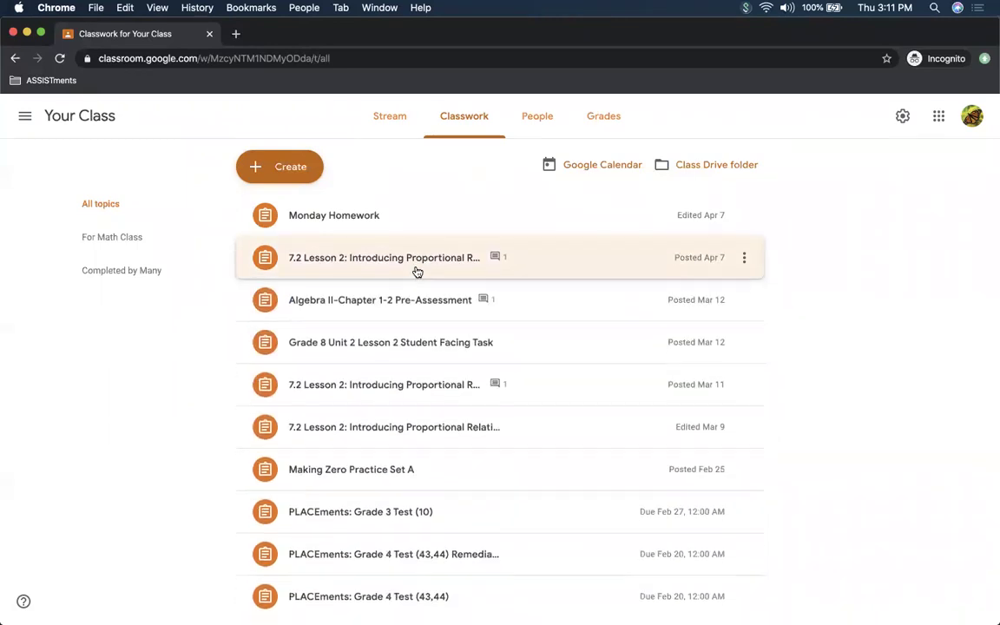
{"action": "left_click", "coordinate": [390, 121]}
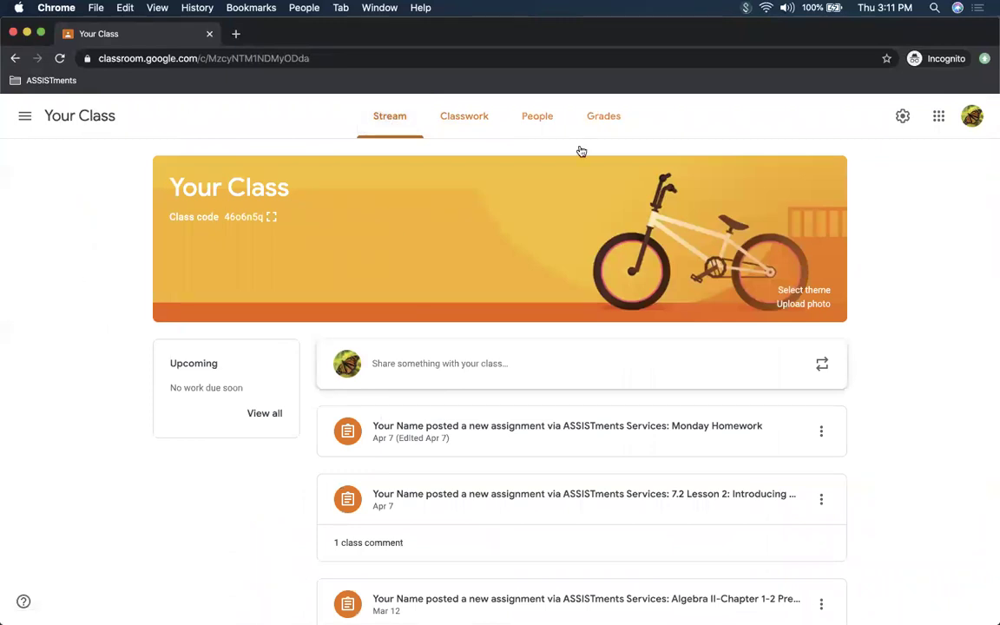
{"action": "left_click", "coordinate": [466, 122]}
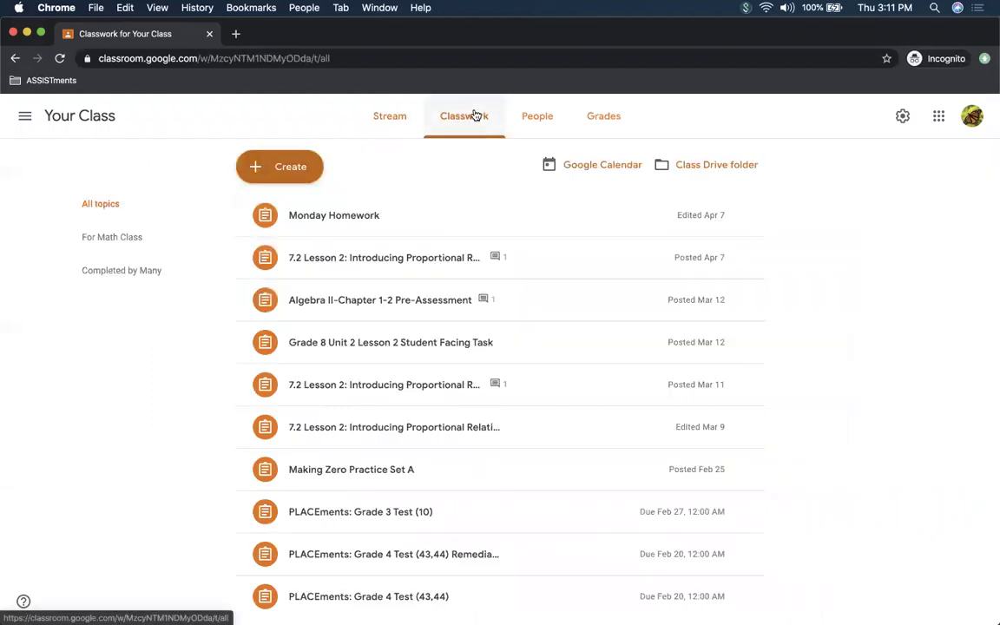
Step: Open the 7.2 Lesson 2 assignment posted Apr 7 for editing and attach P1090748 (2).JPG from My Drive
{"action": "left_click", "coordinate": [450, 270]}
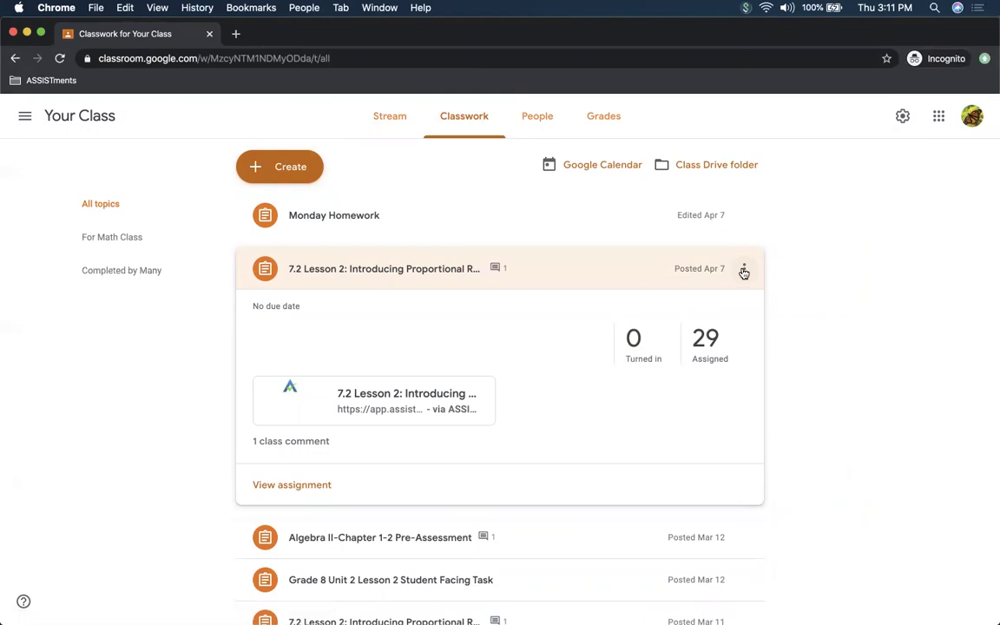
{"action": "left_click", "coordinate": [743, 271]}
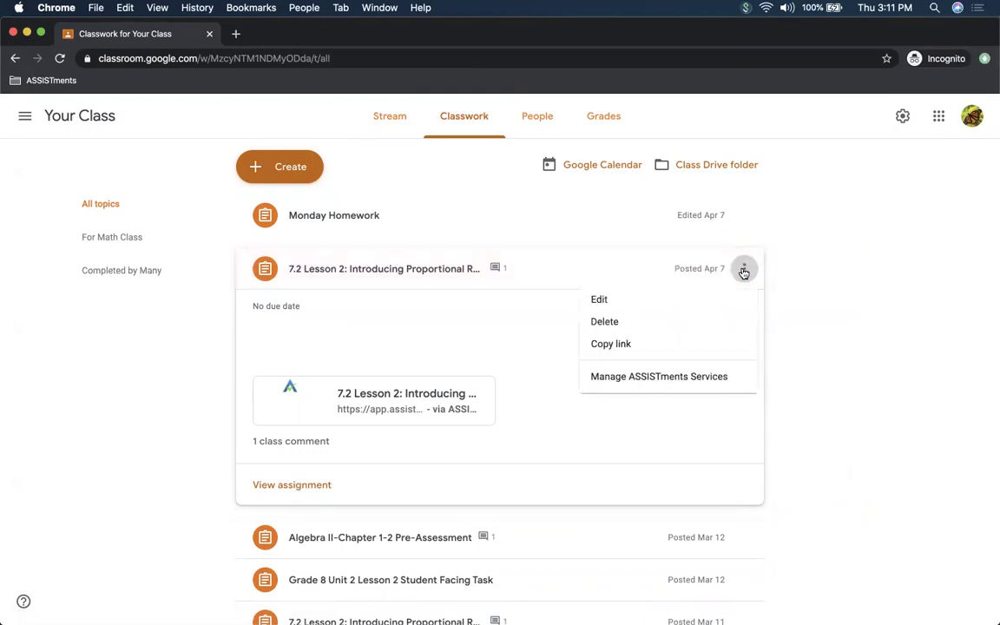
{"action": "left_click", "coordinate": [667, 302]}
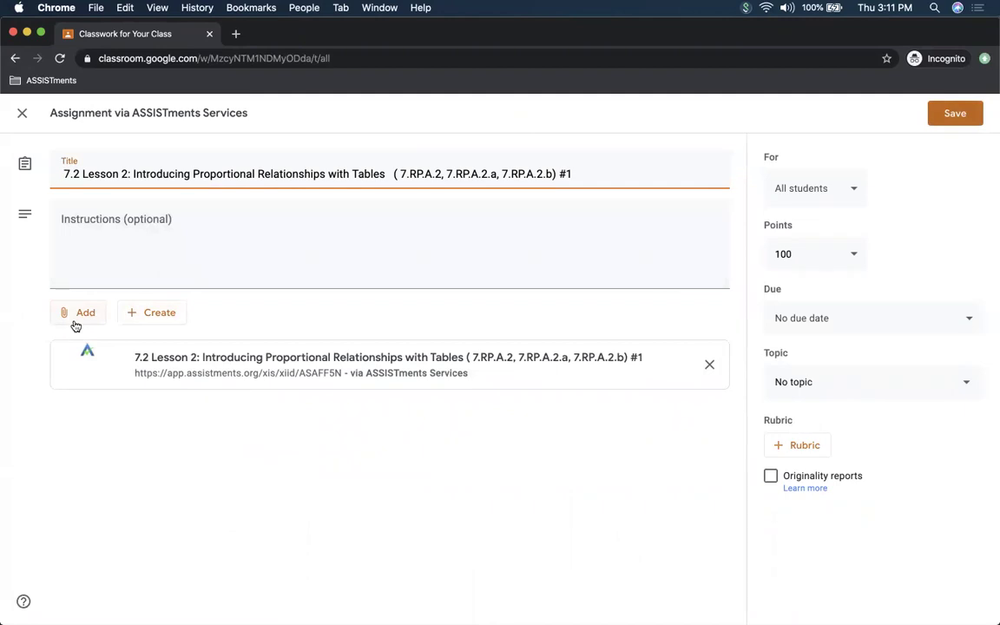
{"action": "left_click", "coordinate": [76, 321]}
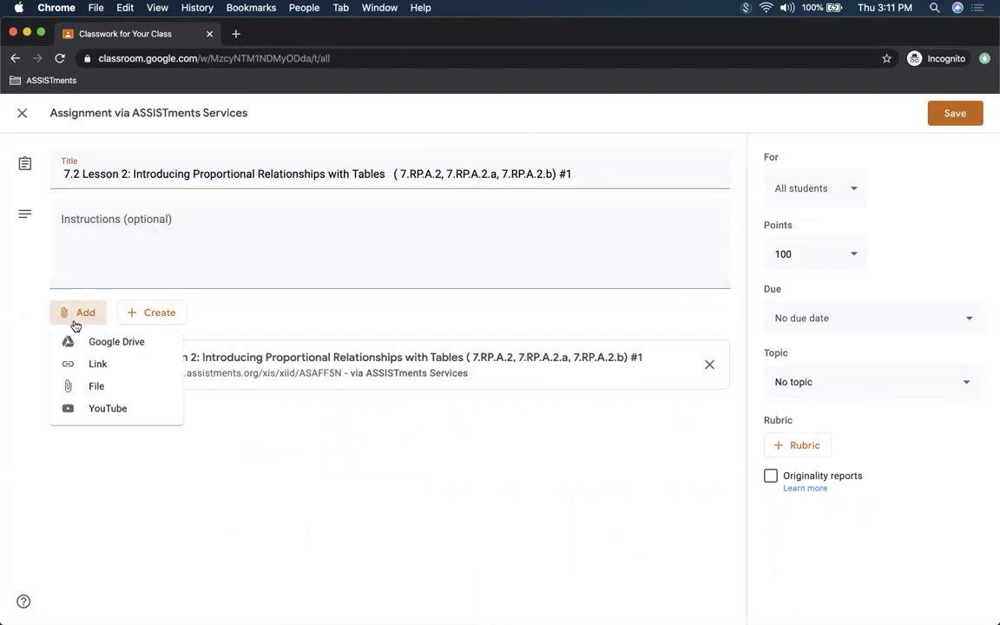
{"action": "left_click", "coordinate": [96, 389]}
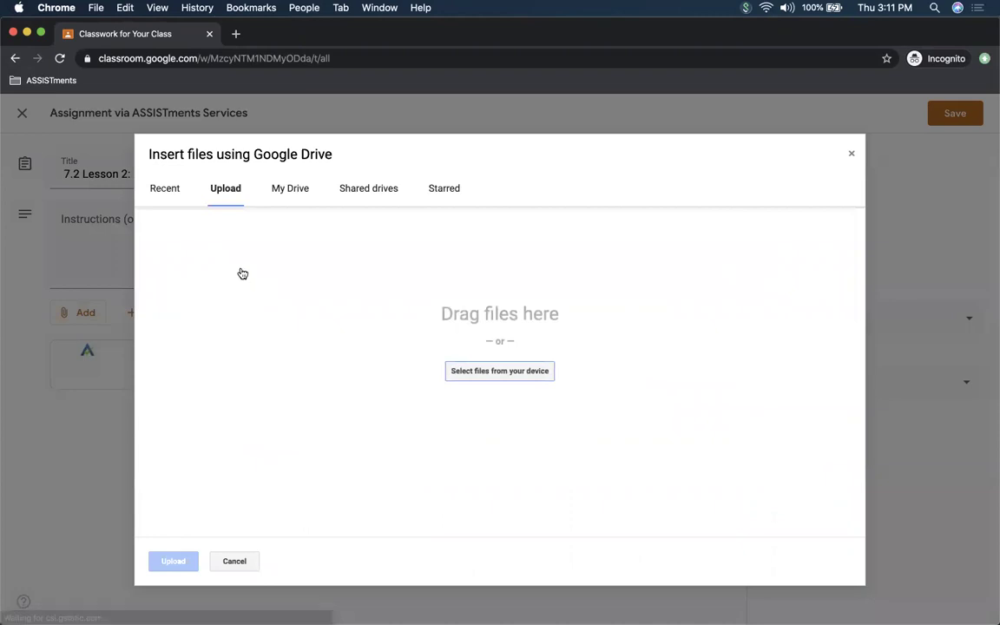
{"action": "left_click", "coordinate": [295, 193]}
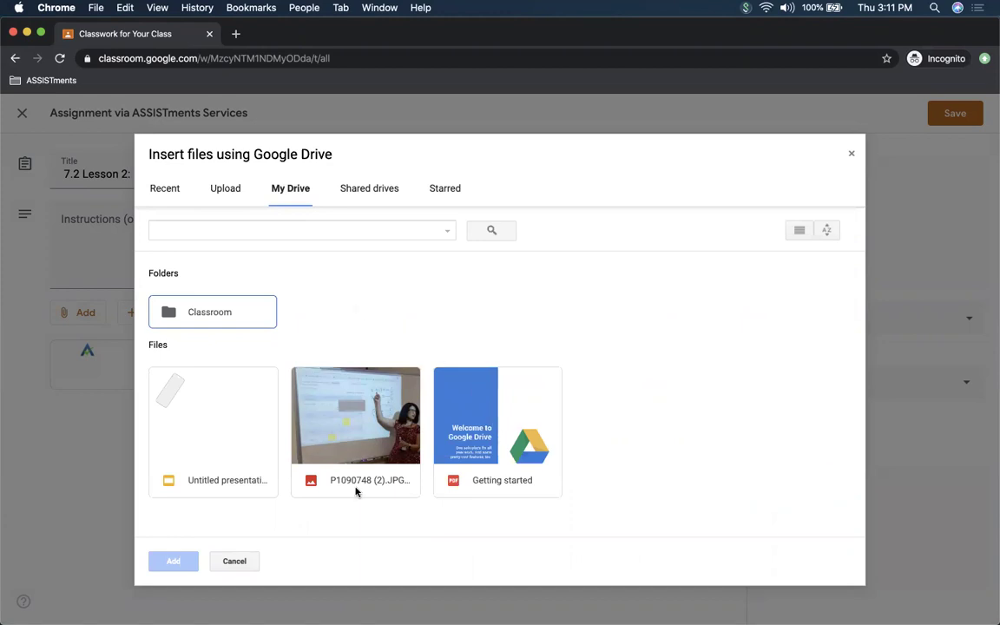
{"action": "double_click", "coordinate": [349, 427]}
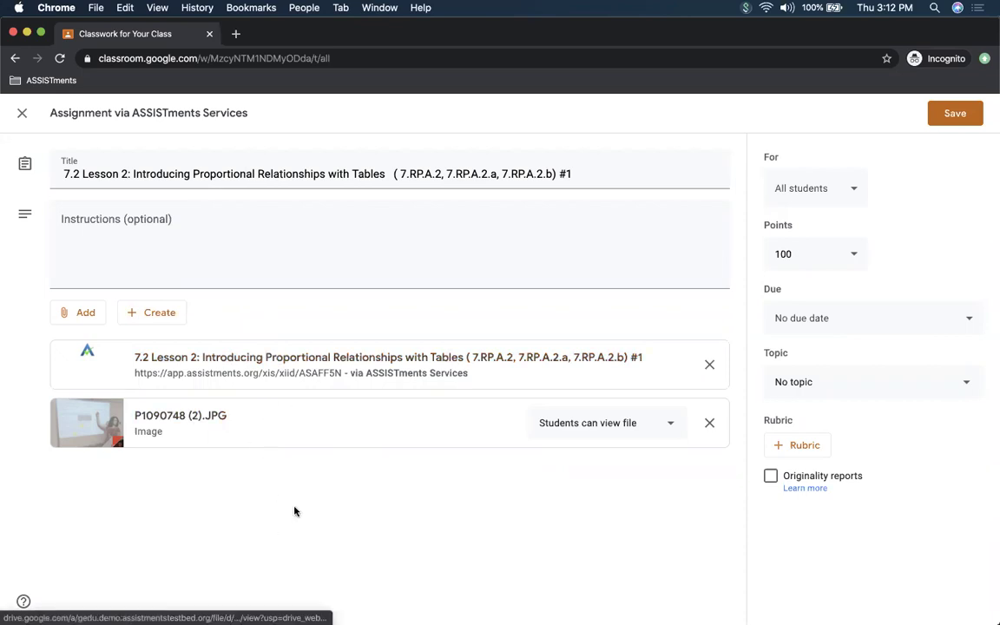
Step: Keep the image's sharing at "Students can view file" and save the assignment, attaching a Drive copy of the image
{"action": "left_click", "coordinate": [674, 424]}
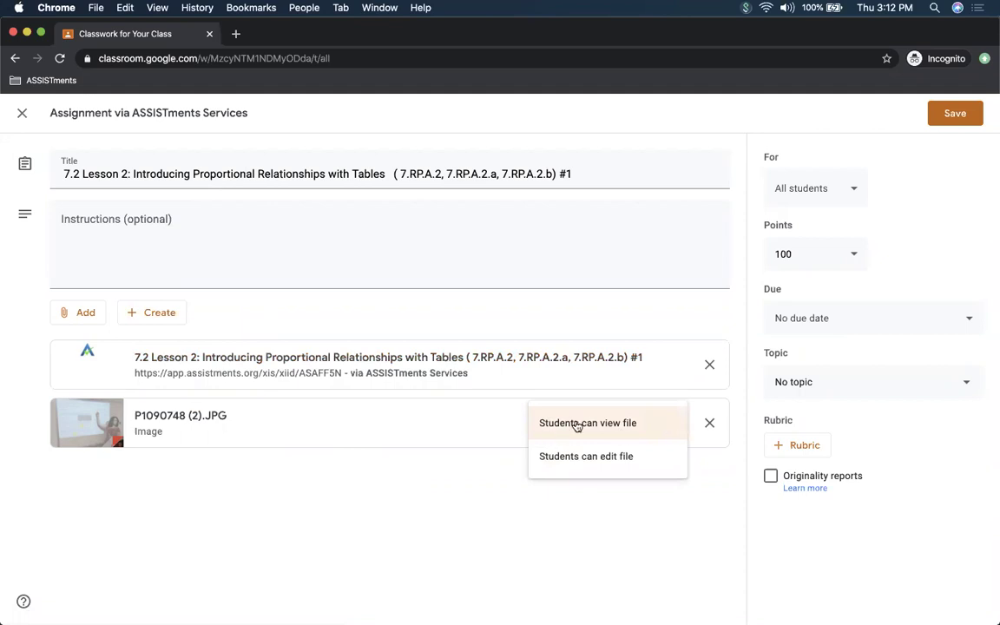
{"action": "left_click", "coordinate": [602, 512]}
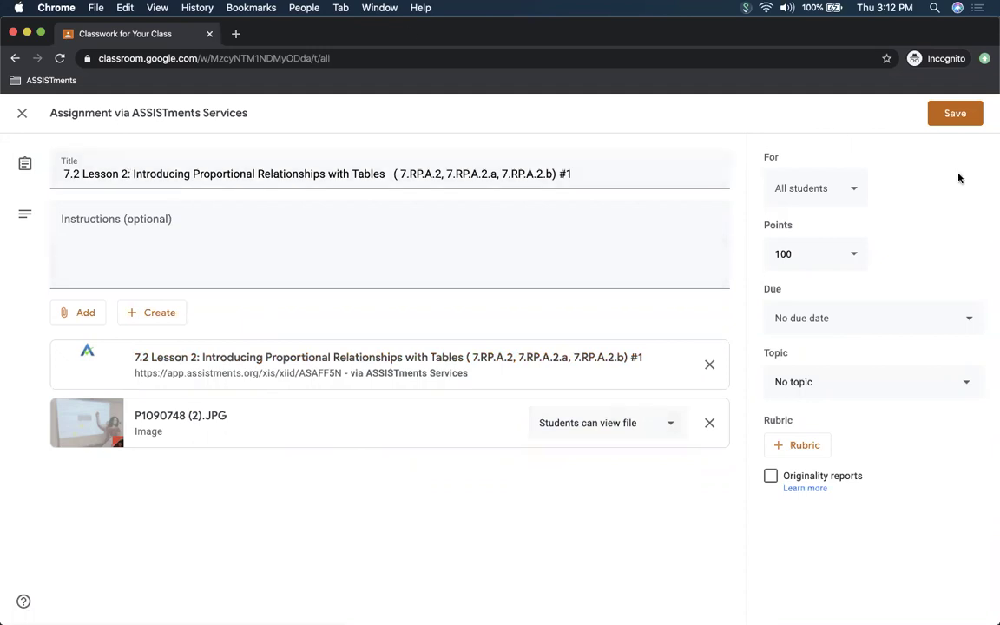
{"action": "left_click", "coordinate": [954, 114]}
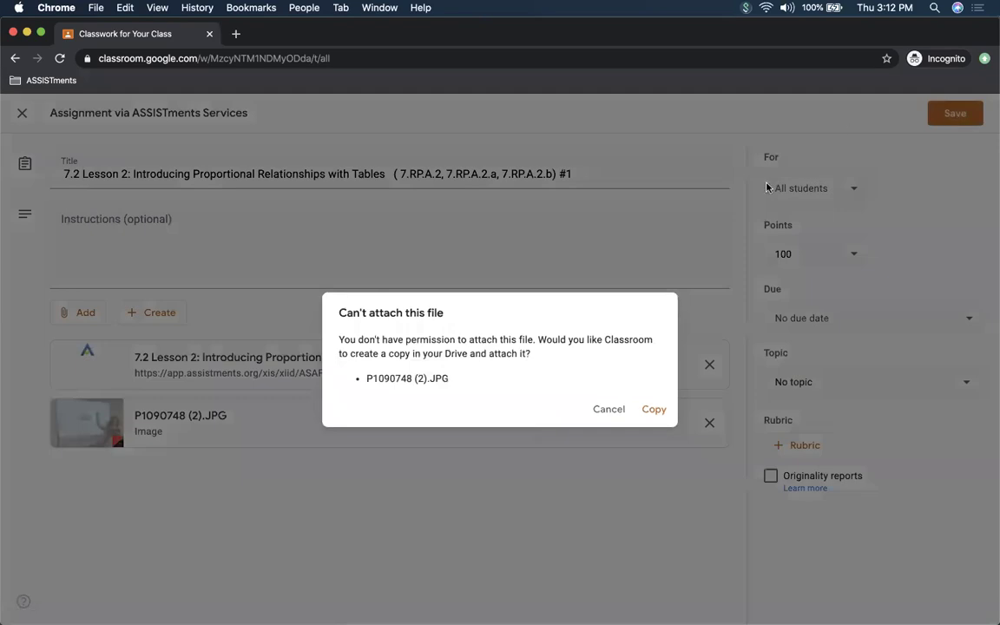
{"action": "left_click", "coordinate": [653, 412]}
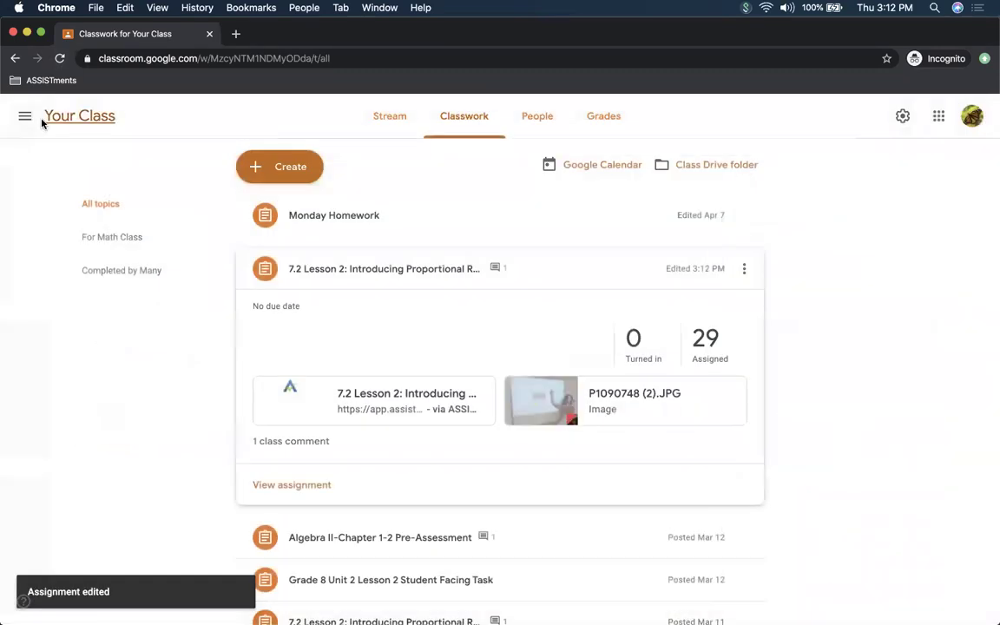
Step: Open assistments.org in a new browser tab and log in to the teacher account
{"action": "left_click", "coordinate": [234, 38]}
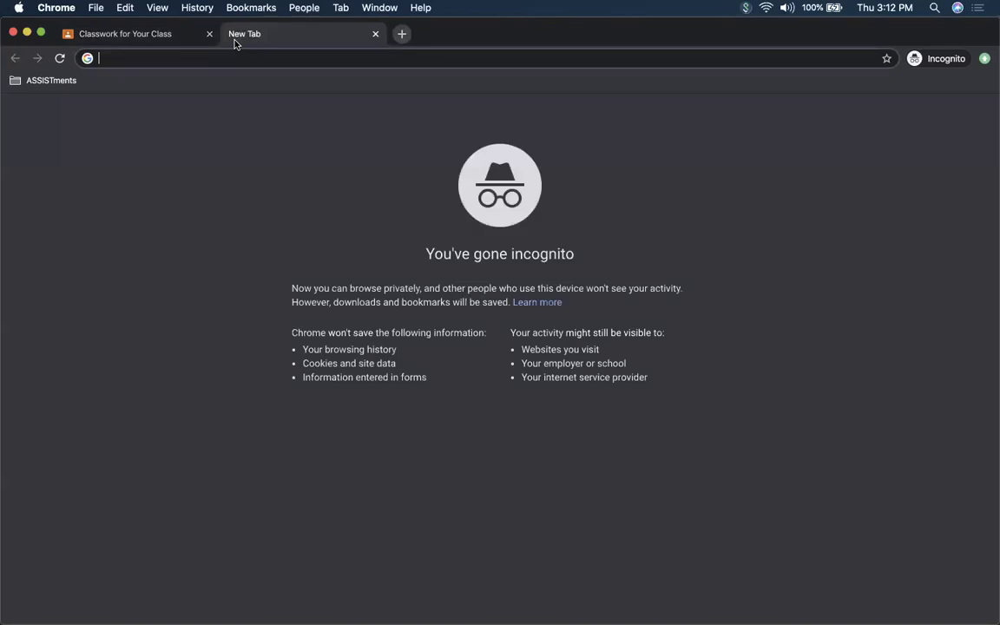
{"action": "type", "text": "asist"}
{"action": "key", "text": "BackSpace"}
{"action": "key", "text": "BackSpace"}
{"action": "key", "text": "BackSpace"}
{"action": "type", "text": "st"}
{"action": "key", "text": "BackSpace"}
{"action": "type", "text": "istments.org"}
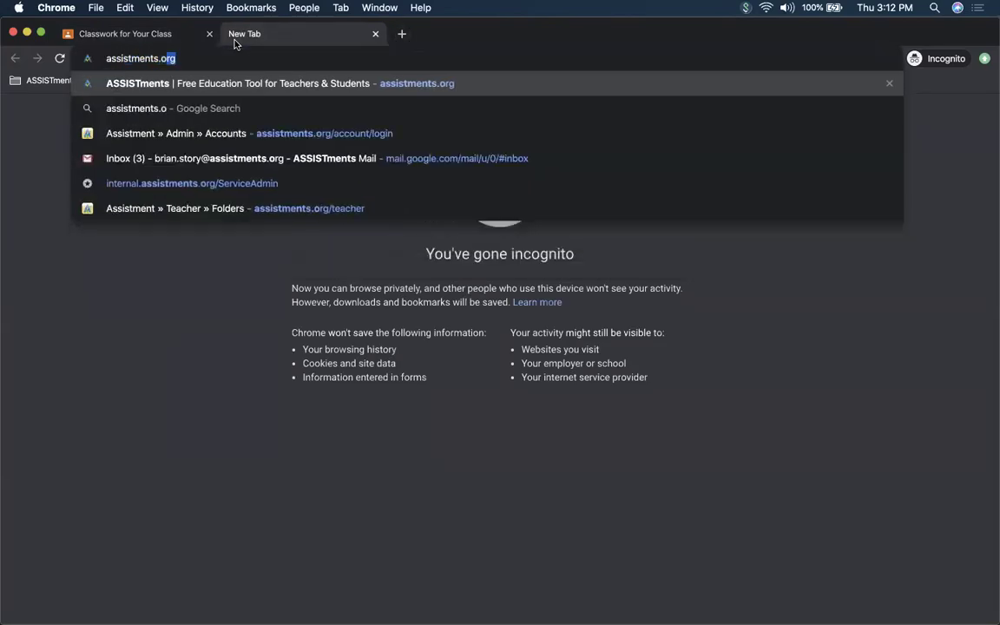
{"action": "key", "text": "Return"}
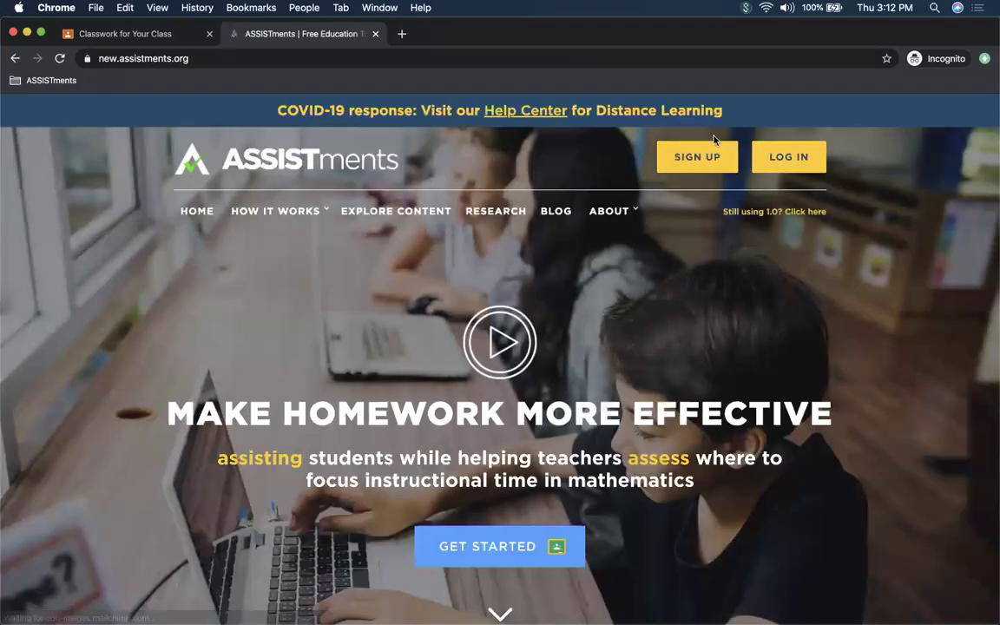
{"action": "left_click", "coordinate": [767, 169]}
{"action": "left_click", "coordinate": [499, 255]}
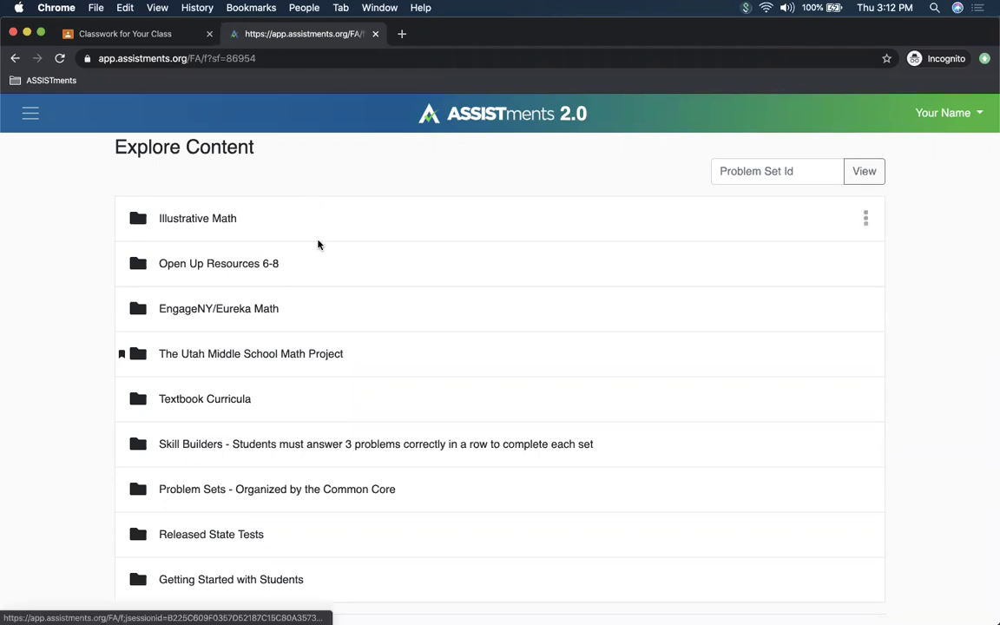
Step: Browse to the Practice Problems folder of Open Up Resources 6-8, Grade 7, Unit 6 - Expressions, Equations, and Inequalities
{"action": "scroll", "coordinate": [292, 426], "scroll_direction": "down", "scroll_amount": 1}
{"action": "scroll", "coordinate": [292, 427], "scroll_direction": "down", "scroll_amount": 1}
{"action": "scroll", "coordinate": [290, 424], "scroll_direction": "up", "scroll_amount": 2}
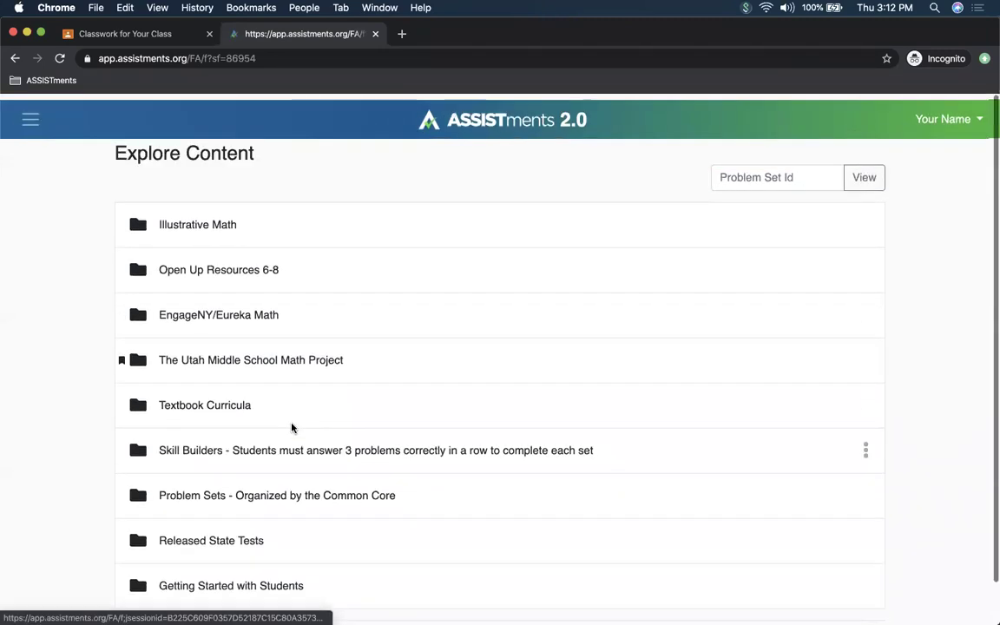
{"action": "left_click", "coordinate": [256, 269]}
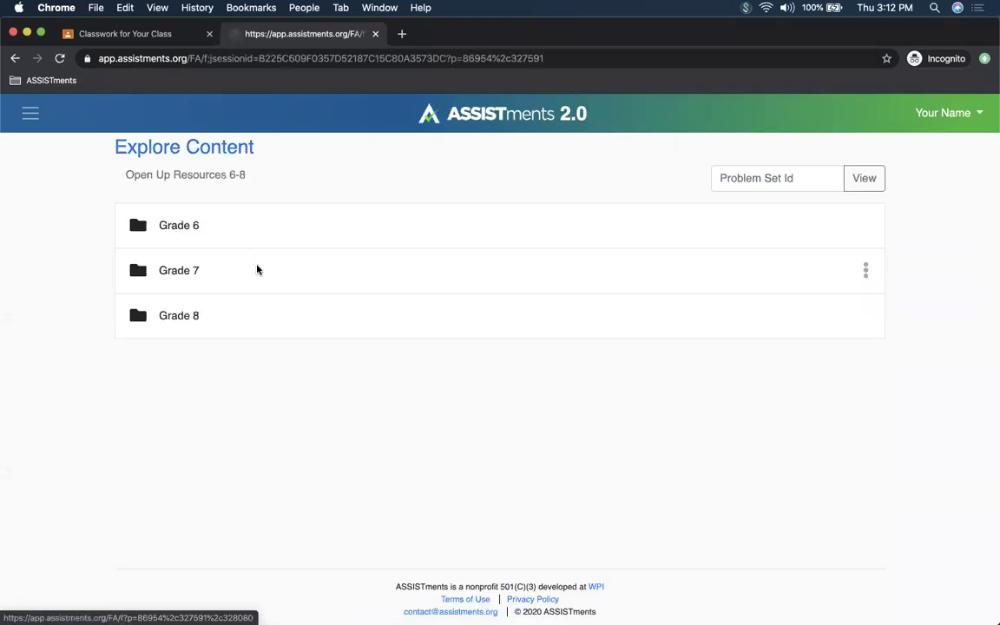
{"action": "left_click", "coordinate": [183, 280]}
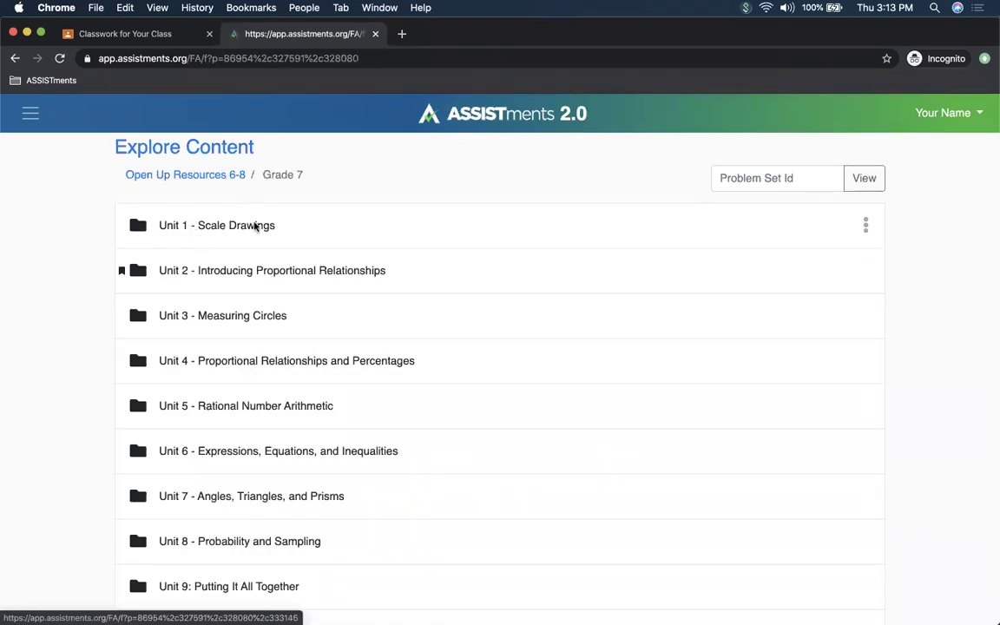
{"action": "scroll", "coordinate": [250, 402], "scroll_direction": "down", "scroll_amount": 2}
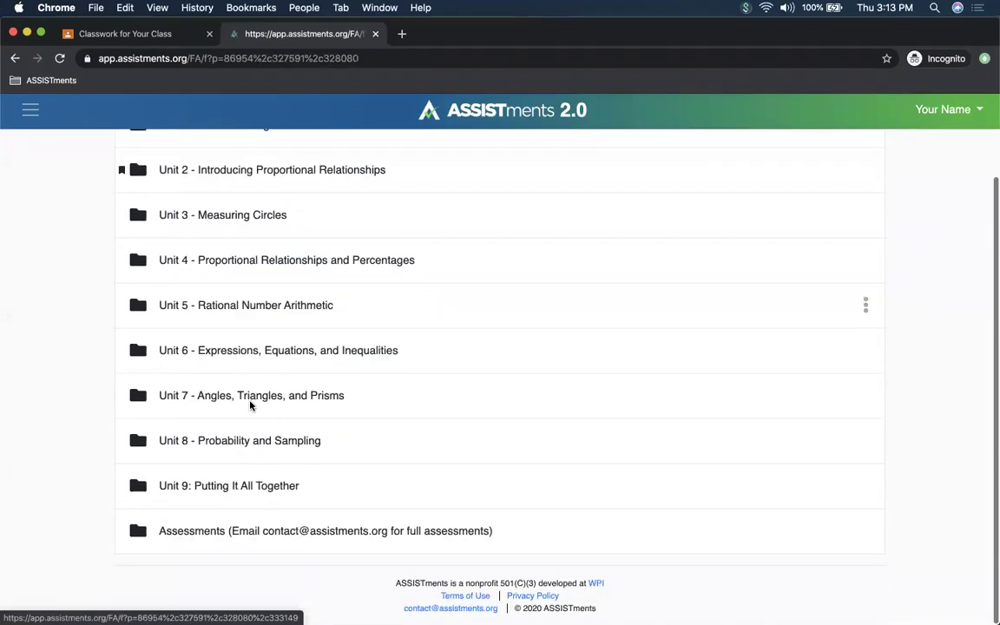
{"action": "left_click", "coordinate": [230, 354]}
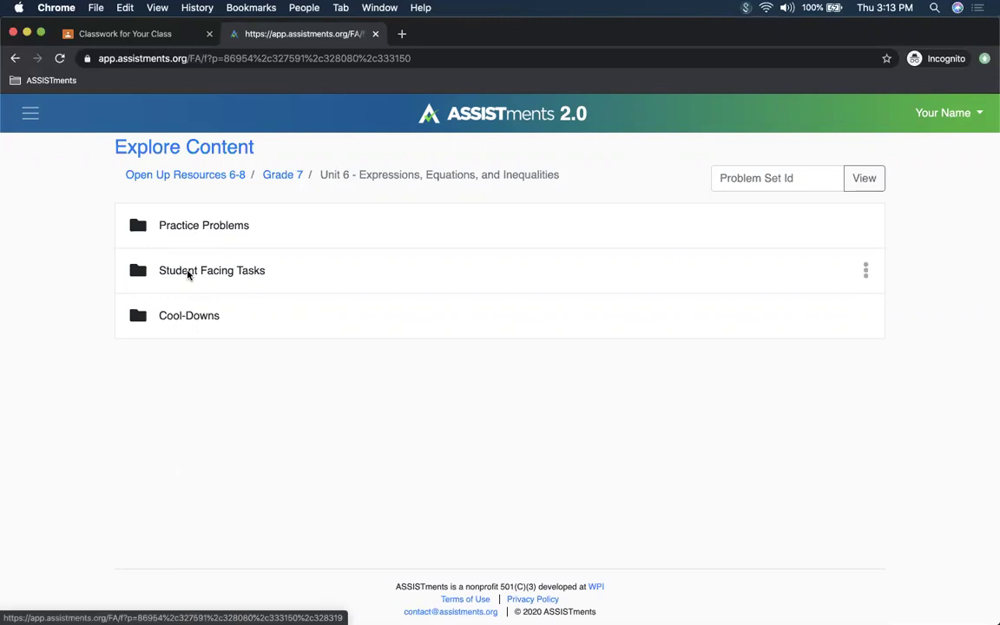
{"action": "left_click", "coordinate": [205, 229]}
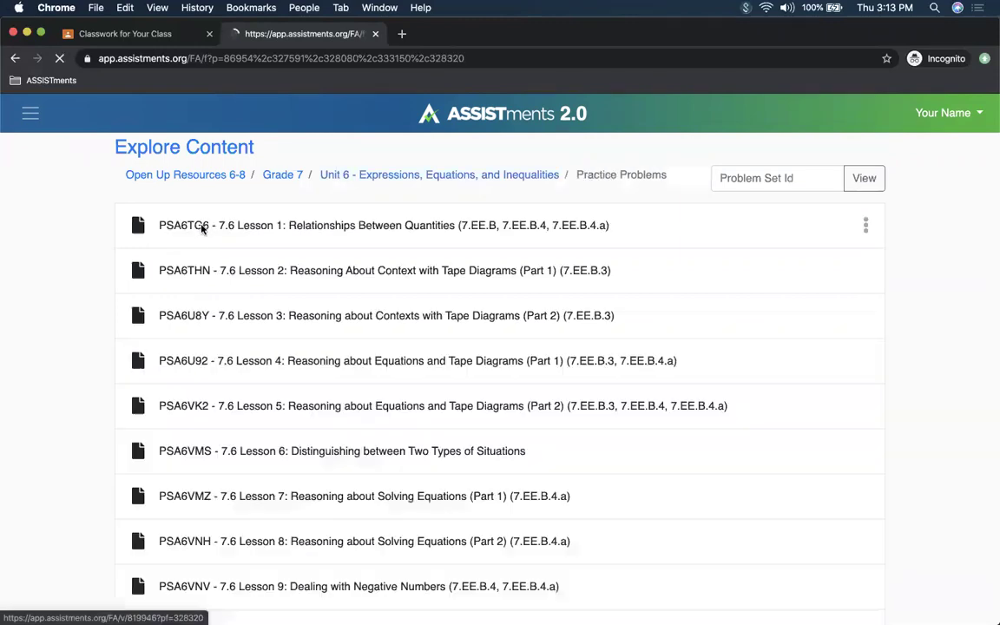
Step: Open problem set PSA6TG6, 7.6 Lesson 1: Relationships Between Quantities, and skim its problems
{"action": "left_click", "coordinate": [278, 227]}
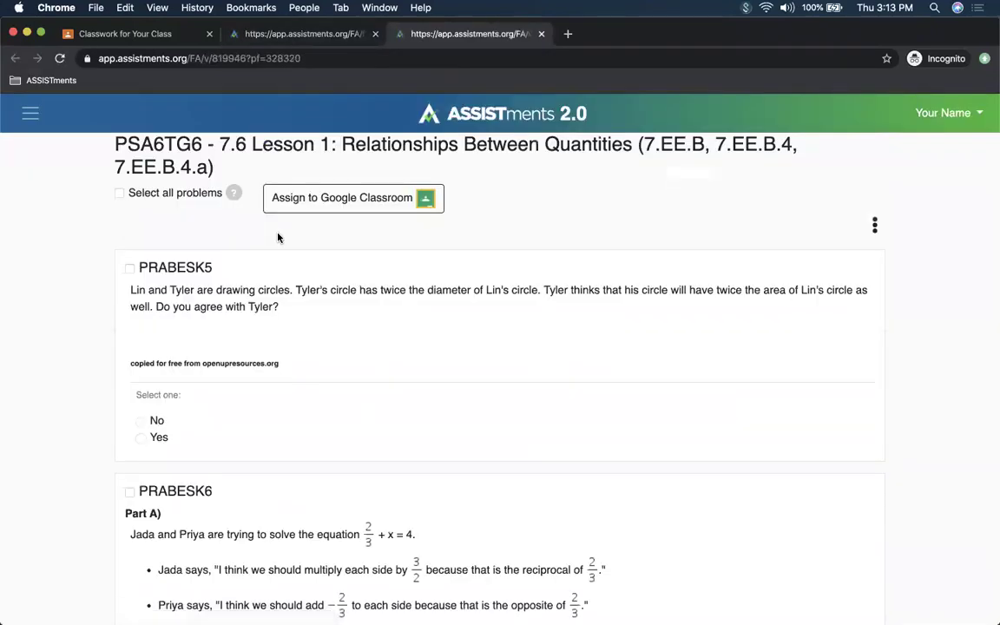
{"action": "scroll", "coordinate": [312, 325], "scroll_direction": "down", "scroll_amount": 10}
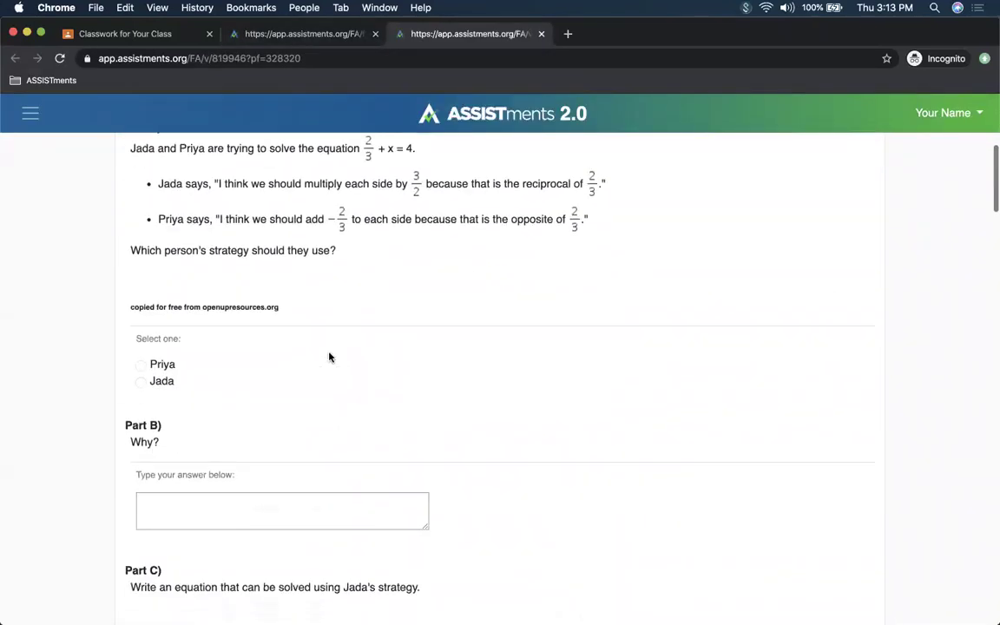
{"action": "scroll", "coordinate": [330, 352], "scroll_direction": "down", "scroll_amount": 7}
{"action": "scroll", "coordinate": [329, 353], "scroll_direction": "up", "scroll_amount": 15}
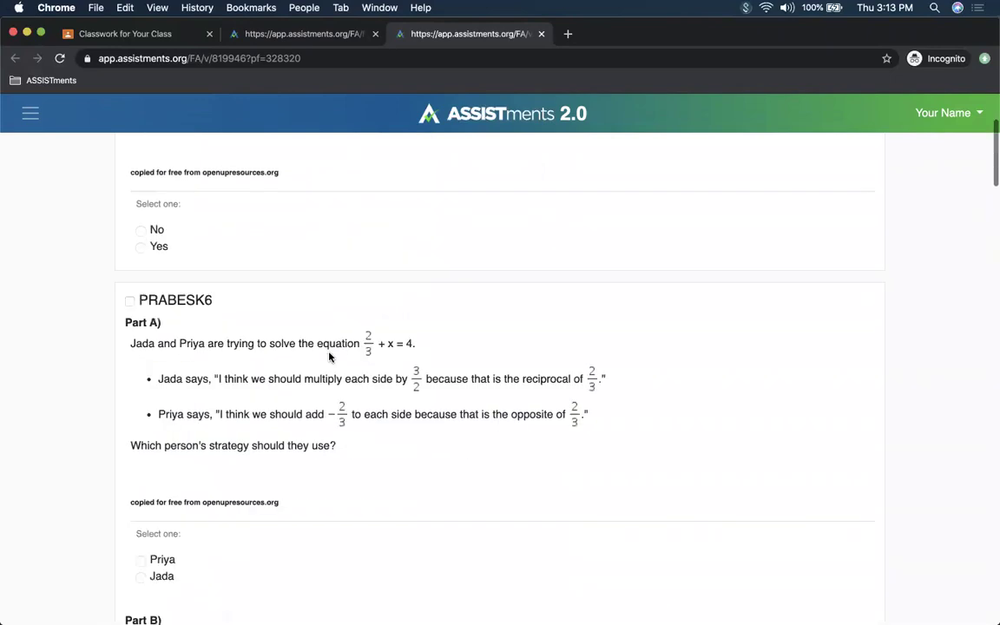
Step: Try selecting all problems and selecting only PRABESK5, view the set's options, and clear each selection
{"action": "left_click", "coordinate": [120, 195]}
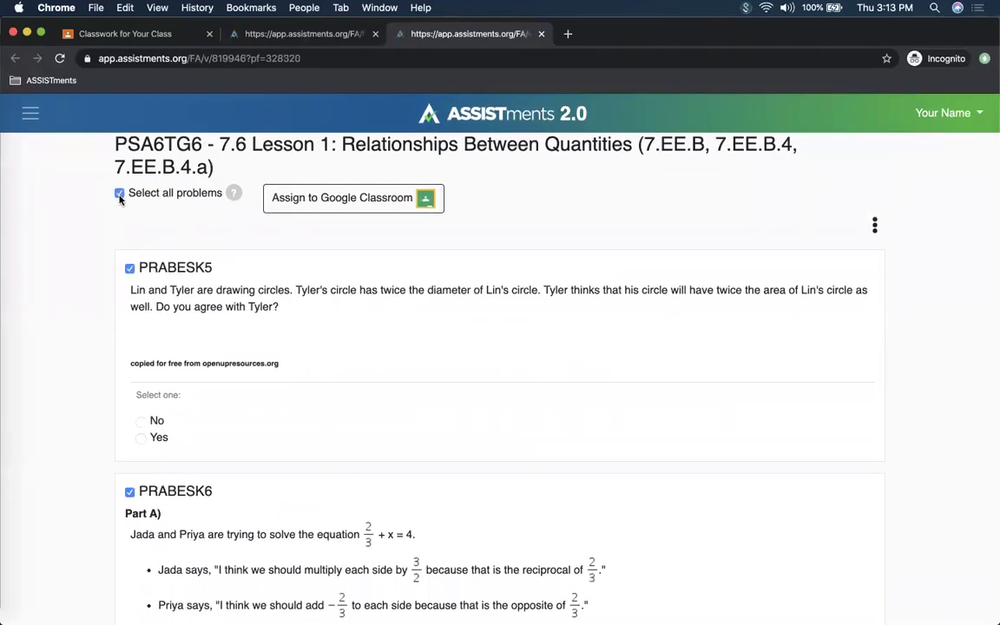
{"action": "left_click", "coordinate": [120, 194]}
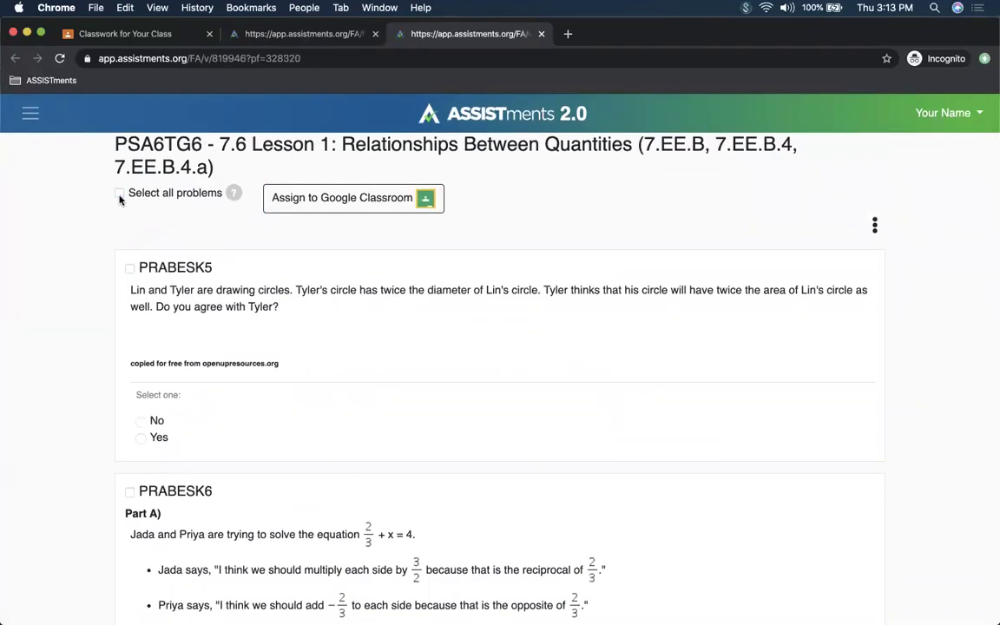
{"action": "left_click", "coordinate": [130, 269]}
{"action": "scroll", "coordinate": [347, 430], "scroll_direction": "down", "scroll_amount": 1}
{"action": "scroll", "coordinate": [350, 429], "scroll_direction": "up", "scroll_amount": 1}
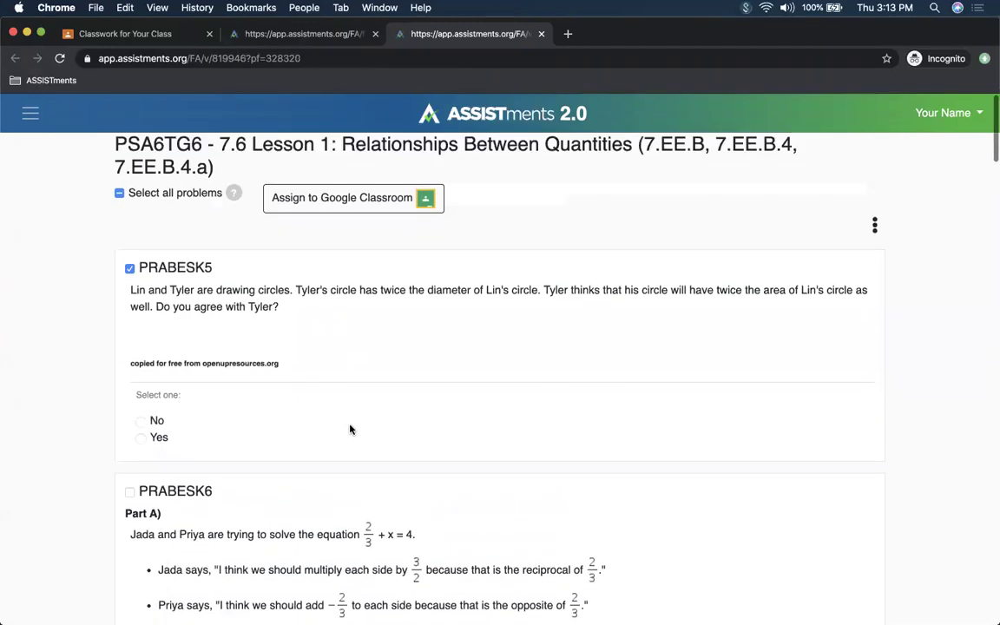
{"action": "left_click", "coordinate": [875, 225]}
{"action": "left_click", "coordinate": [876, 225]}
{"action": "left_click", "coordinate": [129, 270]}
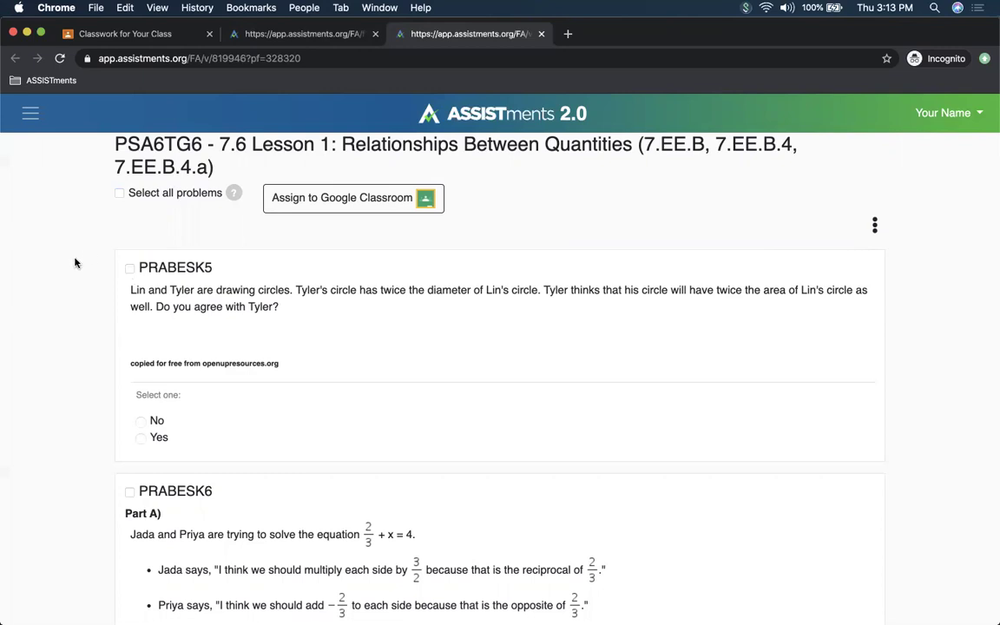
Step: Examine the question parts and answer types of problems PRABESK5 to PRABESK7
{"action": "scroll", "coordinate": [75, 262], "scroll_direction": "down", "scroll_amount": 5}
{"action": "scroll", "coordinate": [75, 262], "scroll_direction": "down", "scroll_amount": 5}
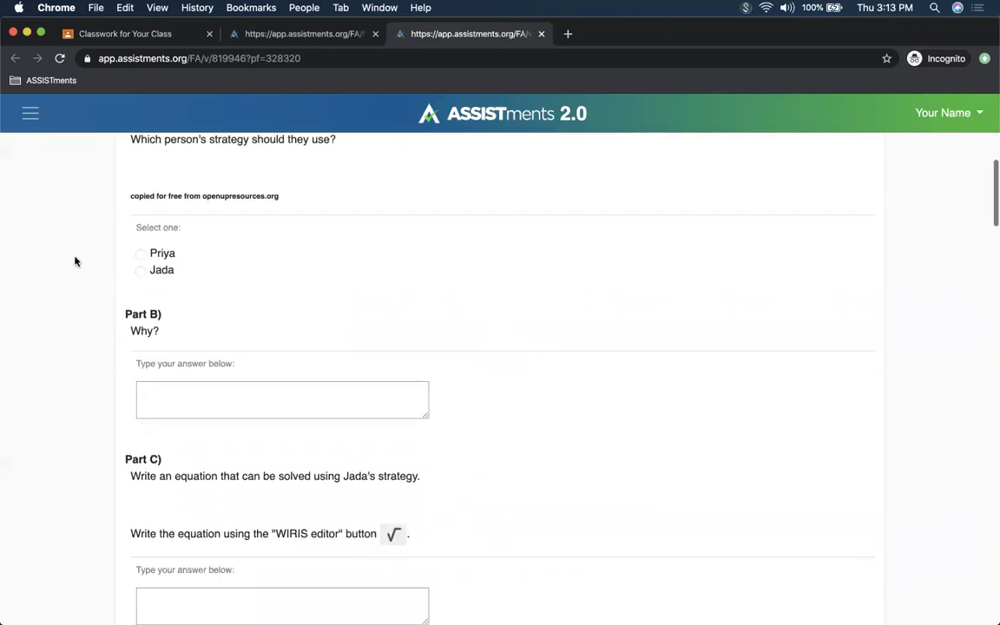
{"action": "scroll", "coordinate": [74, 262], "scroll_direction": "down", "scroll_amount": 2}
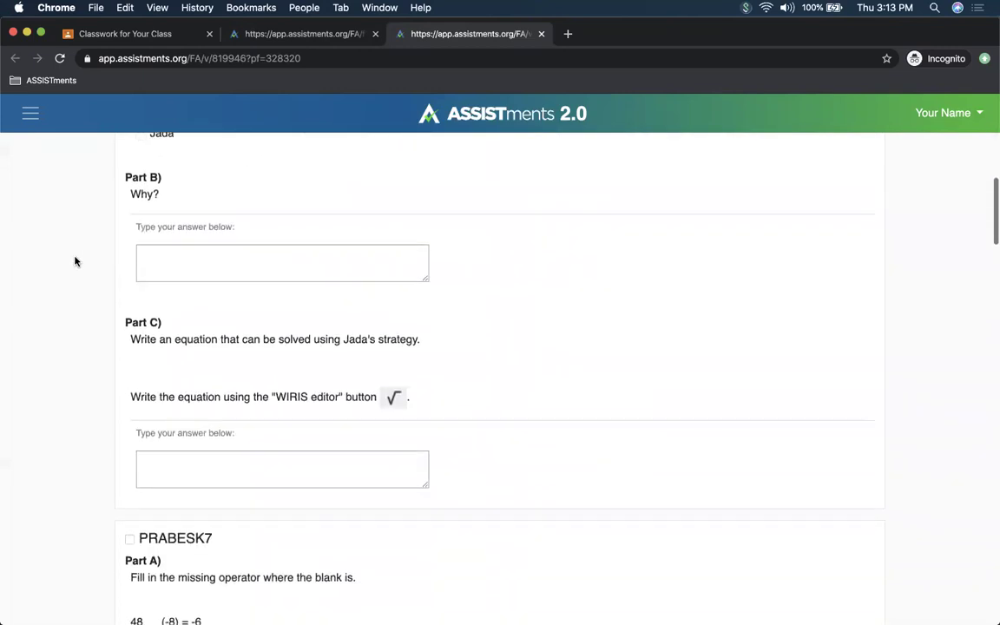
{"action": "scroll", "coordinate": [75, 262], "scroll_direction": "down", "scroll_amount": 7}
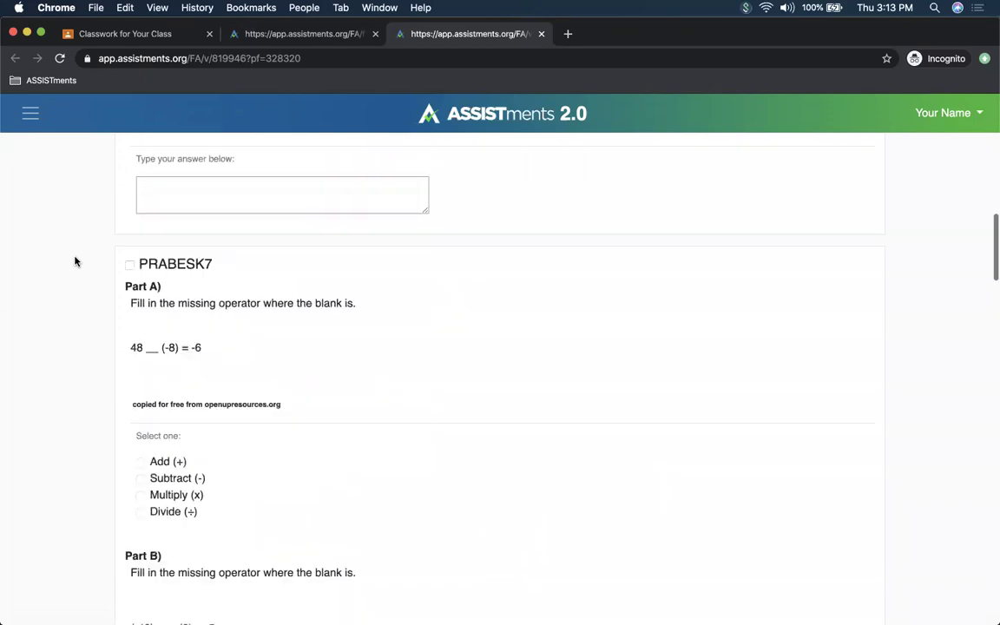
{"action": "scroll", "coordinate": [74, 262], "scroll_direction": "up", "scroll_amount": 15}
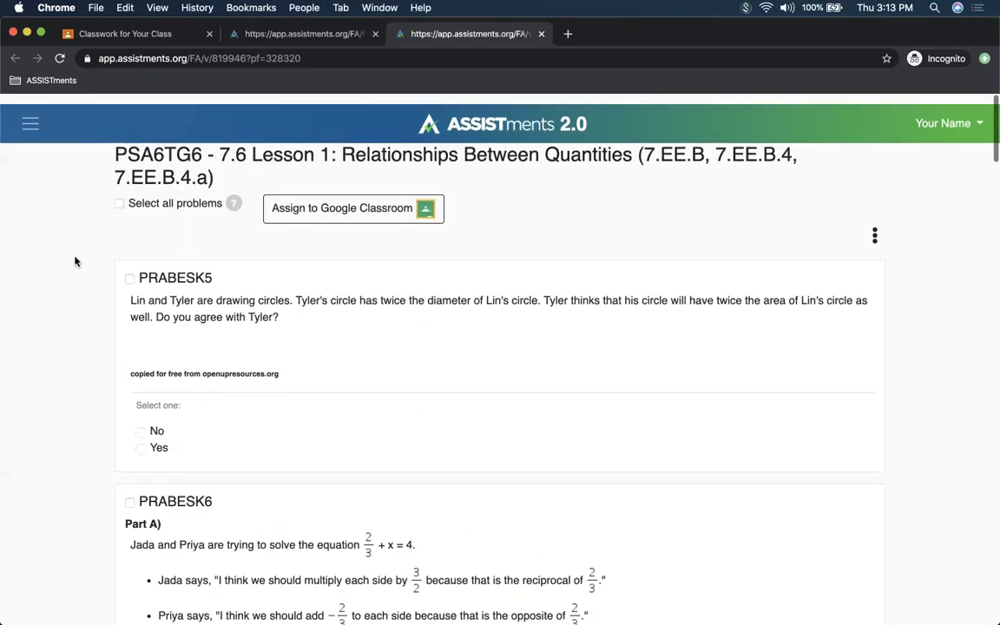
Step: Open problem set PSA9JM9 - Learning ASSISTments Practice Set from the Getting Started with Students content folder
{"action": "left_click", "coordinate": [32, 115]}
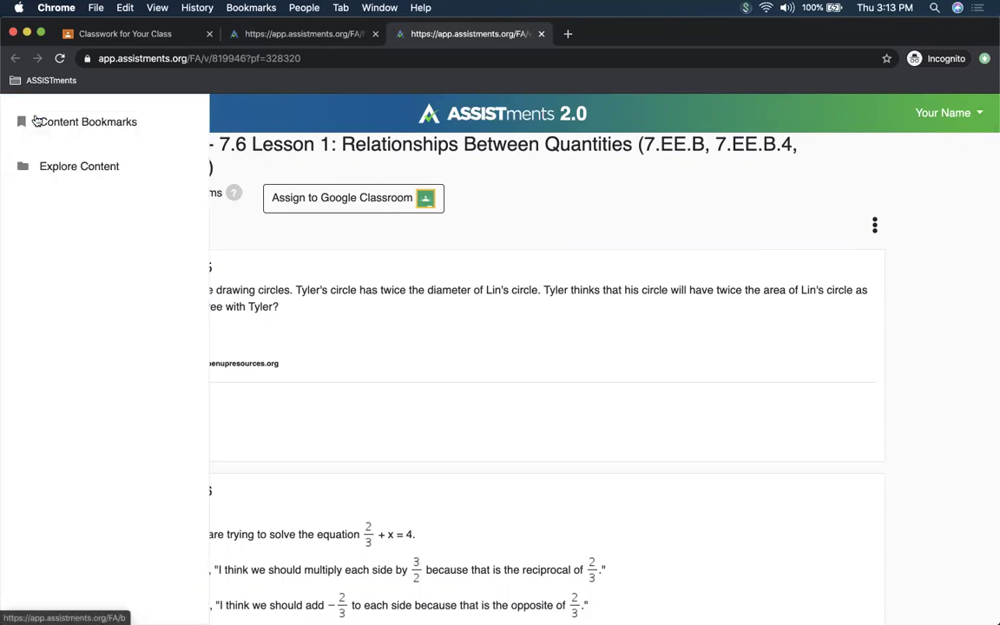
{"action": "left_click", "coordinate": [60, 159]}
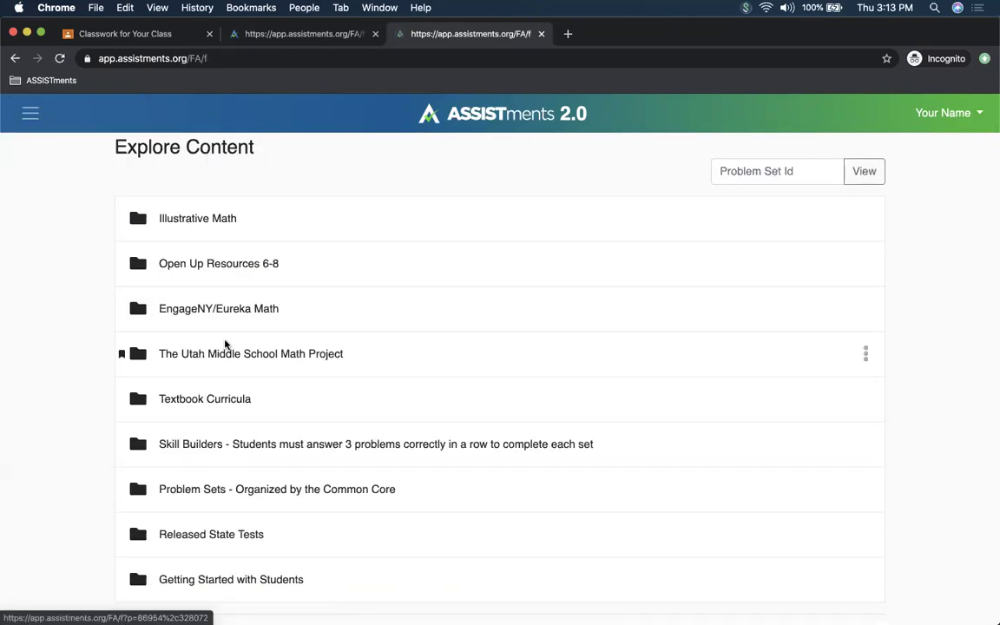
{"action": "scroll", "coordinate": [226, 345], "scroll_direction": "down", "scroll_amount": 1}
{"action": "scroll", "coordinate": [226, 346], "scroll_direction": "up", "scroll_amount": 1}
{"action": "left_click", "coordinate": [249, 584]}
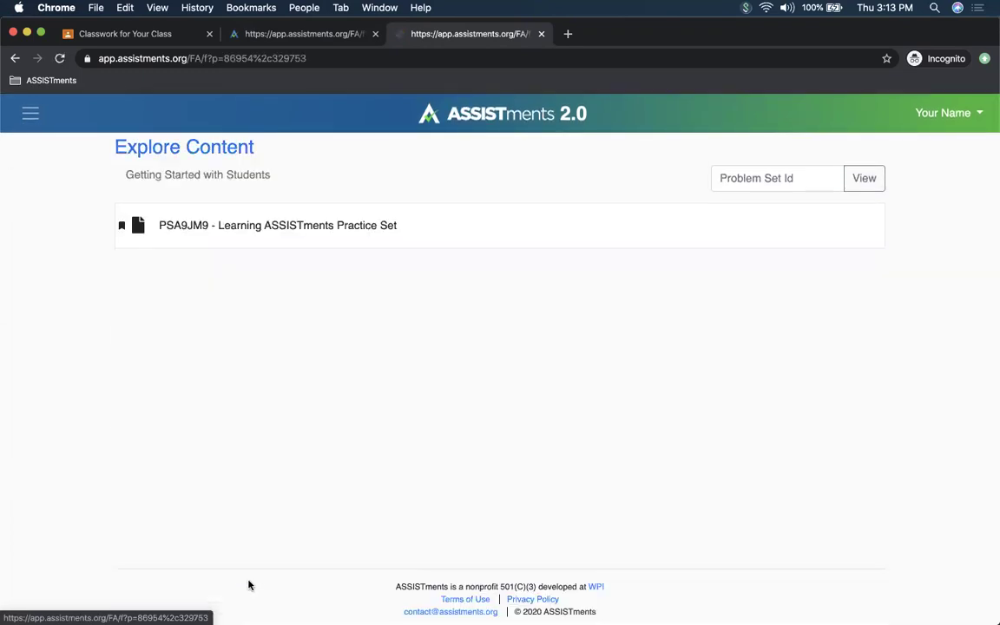
{"action": "left_click", "coordinate": [262, 237]}
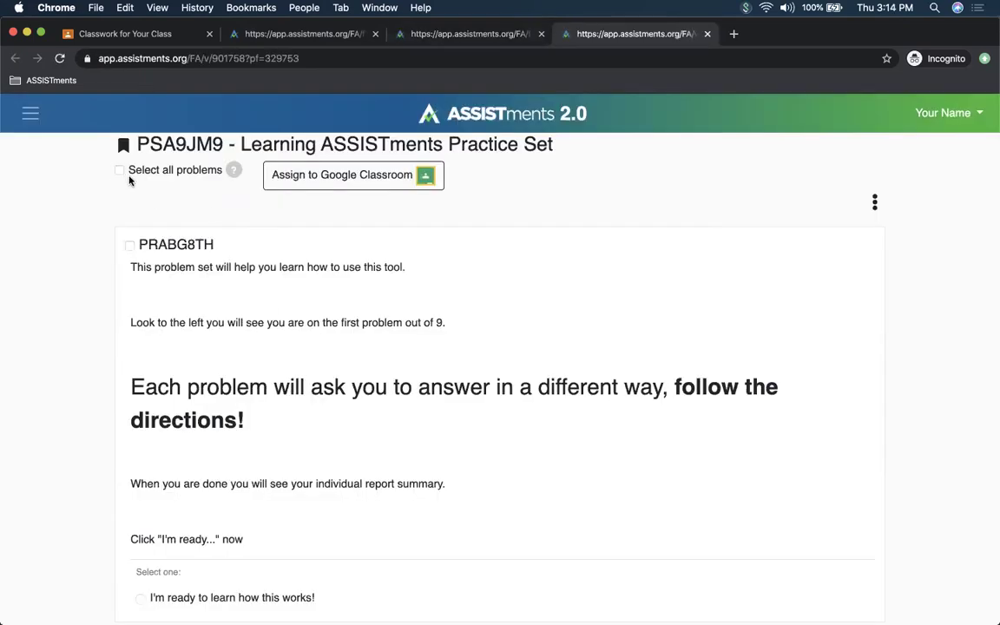
Step: Select all problems in the Learning ASSISTments Practice Set and skim through them
{"action": "scroll", "coordinate": [259, 319], "scroll_direction": "up", "scroll_amount": 1}
{"action": "left_click", "coordinate": [120, 170]}
{"action": "scroll", "coordinate": [214, 313], "scroll_direction": "down", "scroll_amount": 3}
{"action": "scroll", "coordinate": [214, 314], "scroll_direction": "up", "scroll_amount": 3}
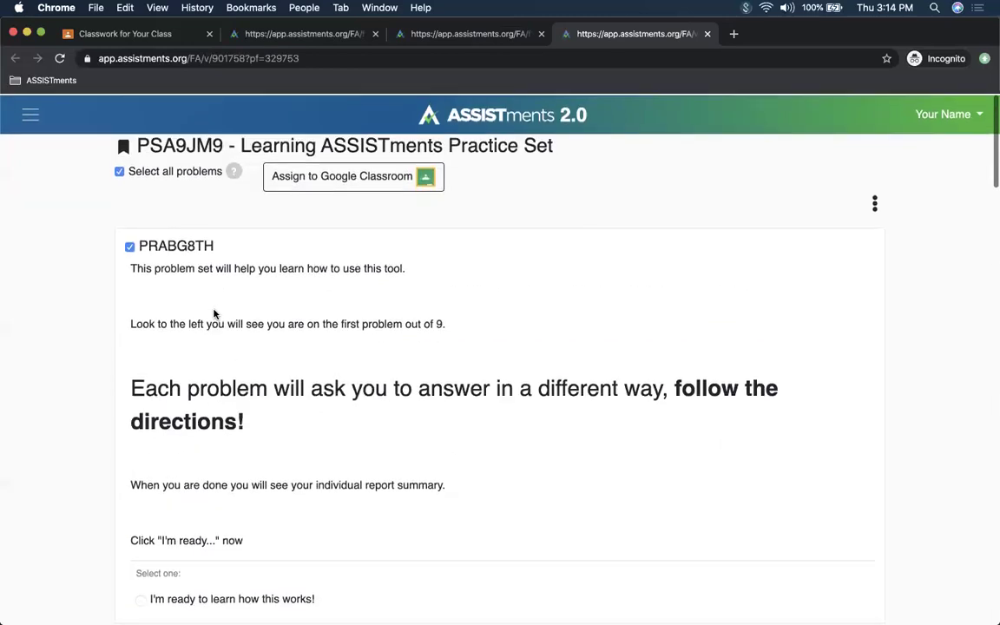
Step: Assign the practice set to Your Class in Google Classroom, keeping the default name and leaving release and due dates blank
{"action": "left_click", "coordinate": [419, 175]}
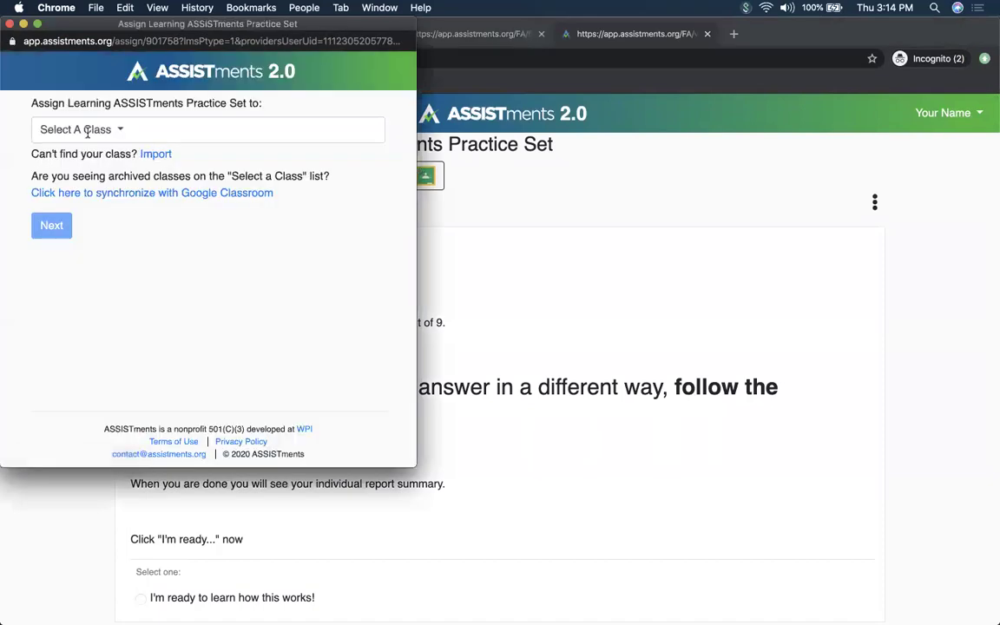
{"action": "left_click", "coordinate": [88, 130]}
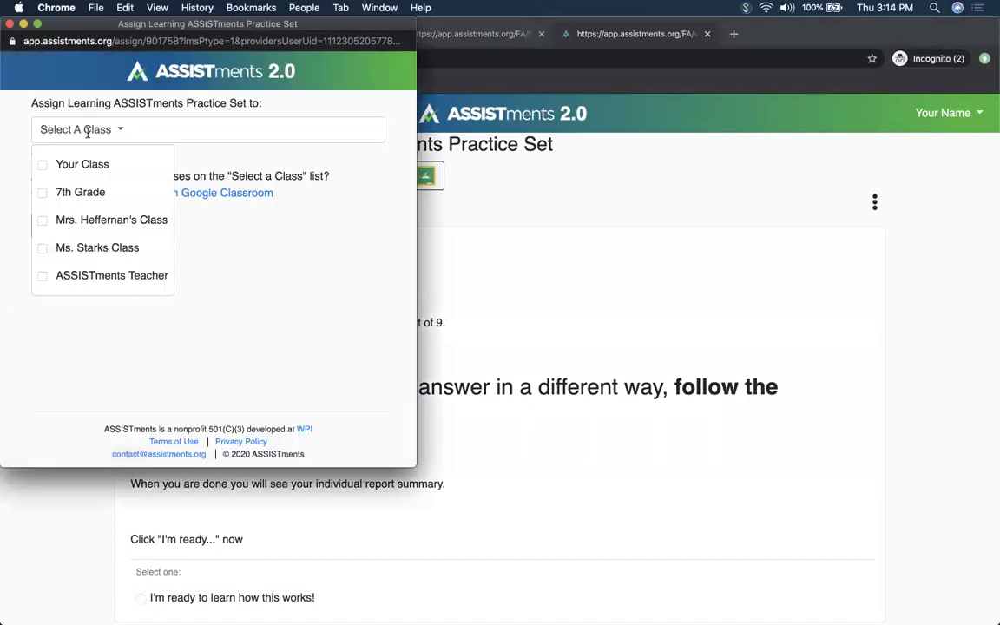
{"action": "left_click", "coordinate": [41, 166]}
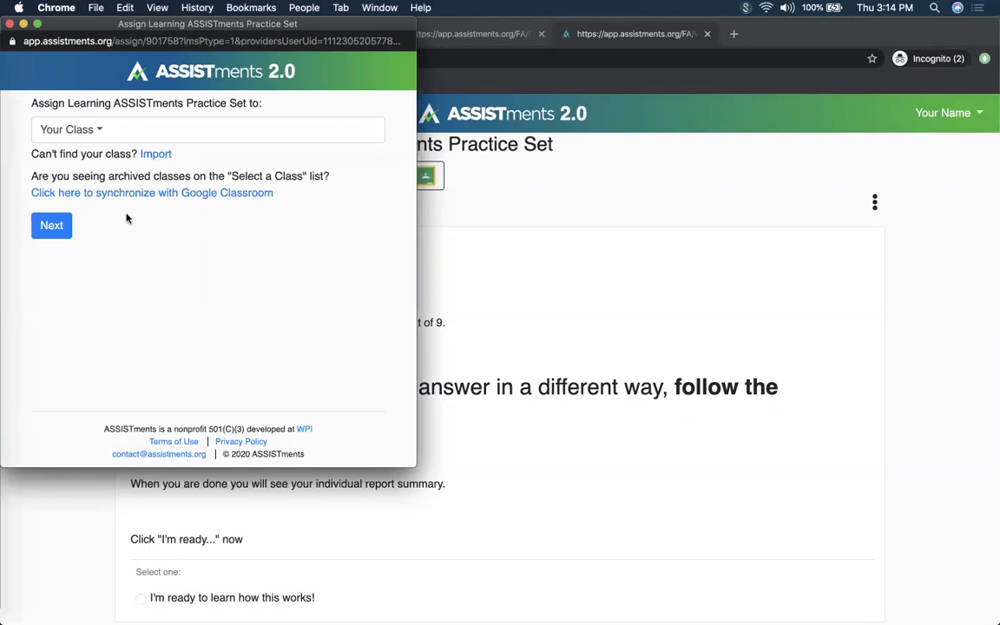
{"action": "left_click", "coordinate": [54, 226]}
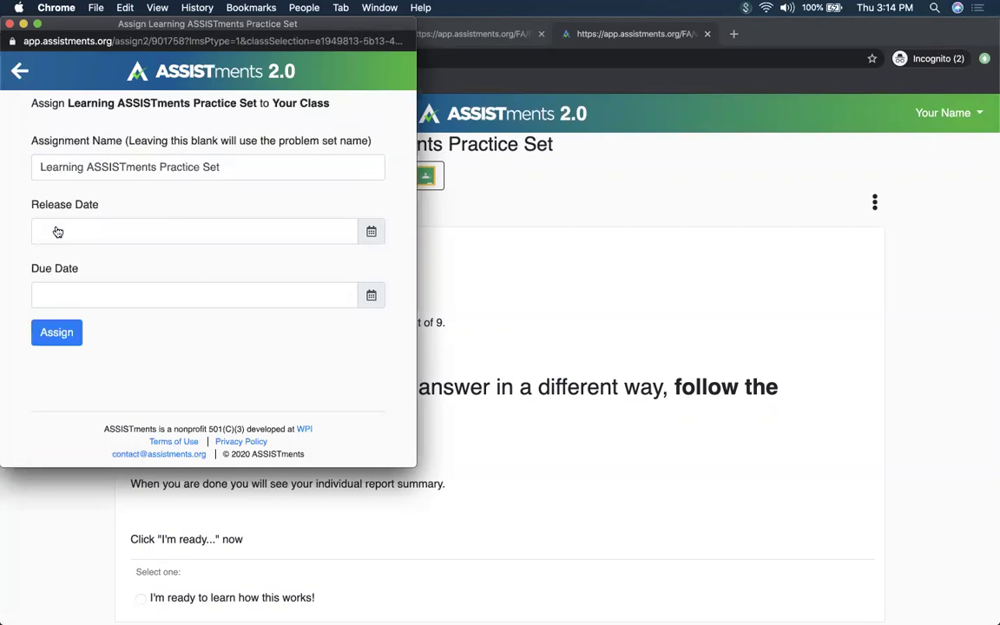
{"action": "left_click", "coordinate": [64, 340]}
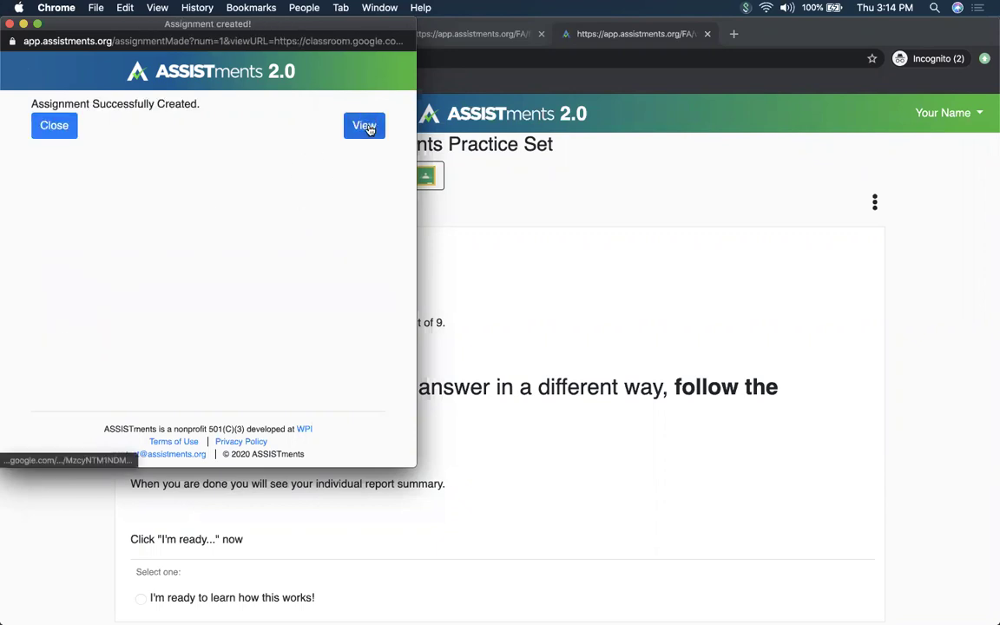
Step: View the new Learning ASSISTments Practice Set assignment in the Google Classroom classwork list and check its available options
{"action": "left_click", "coordinate": [365, 127]}
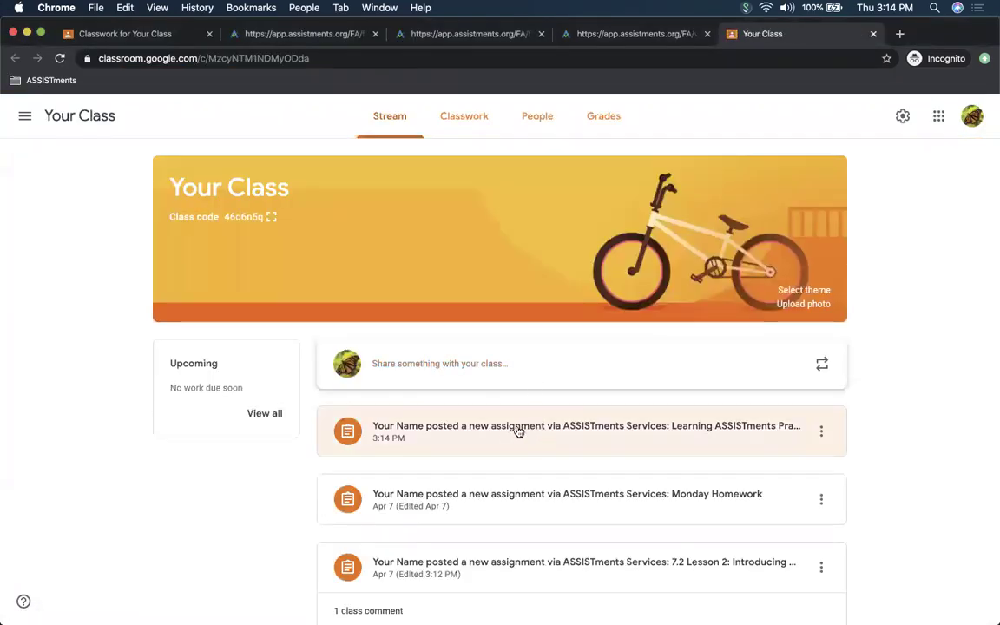
{"action": "left_click", "coordinate": [471, 119]}
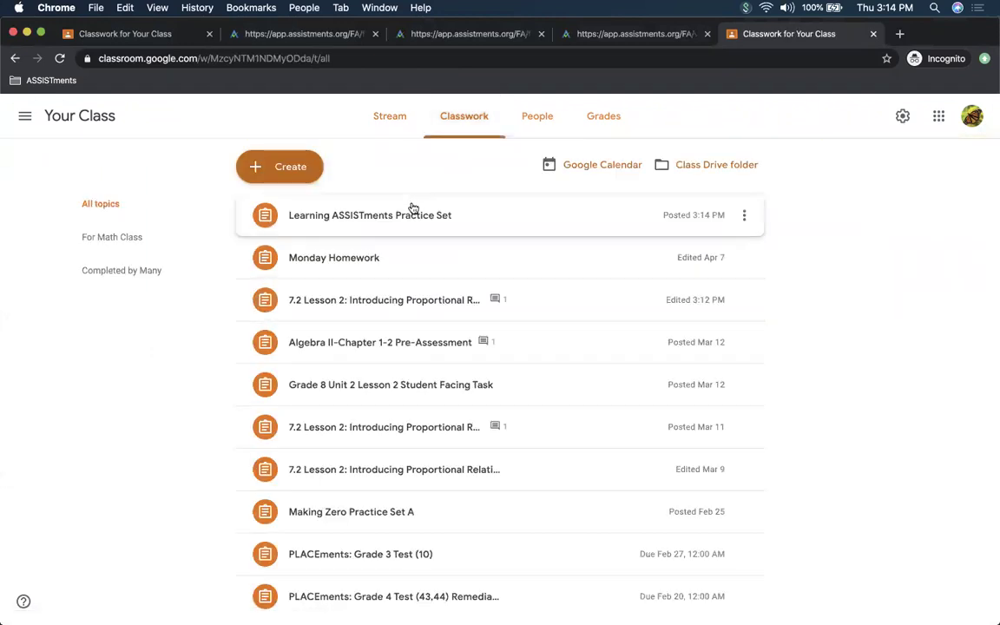
{"action": "left_click", "coordinate": [416, 223]}
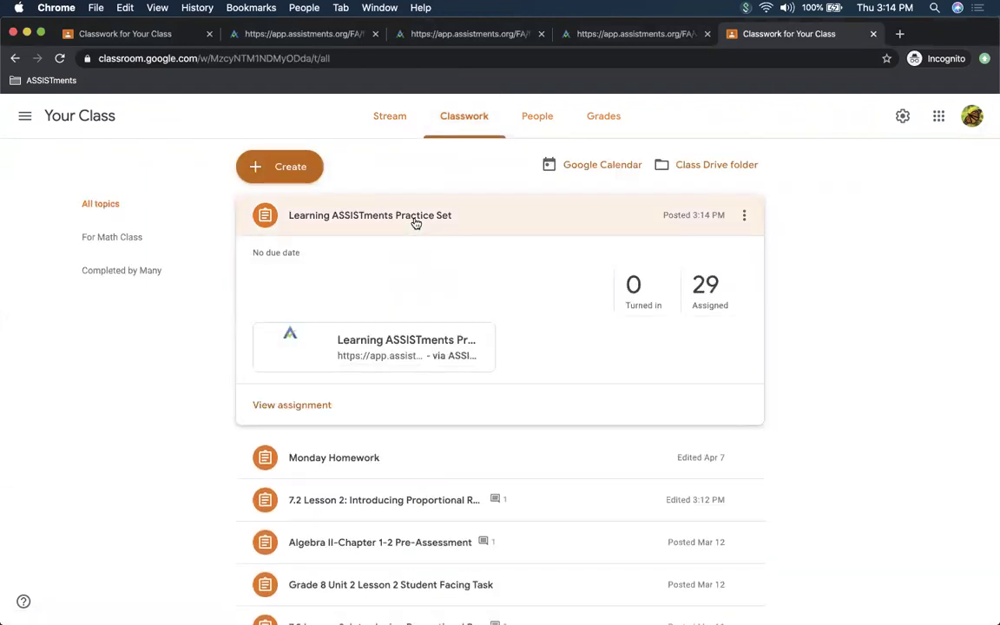
{"action": "left_click", "coordinate": [743, 217]}
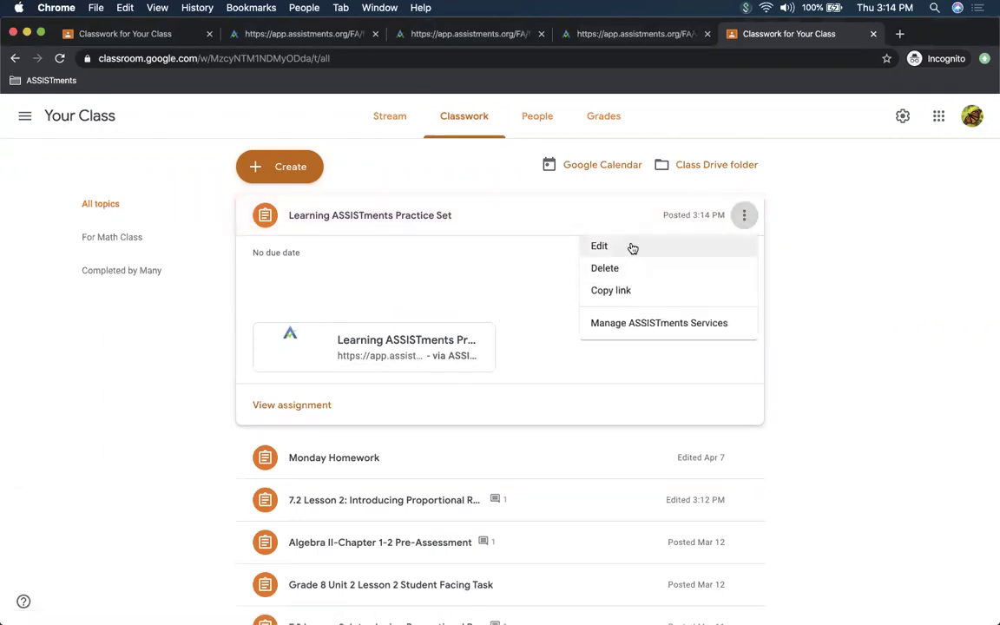
{"action": "left_click", "coordinate": [856, 460]}
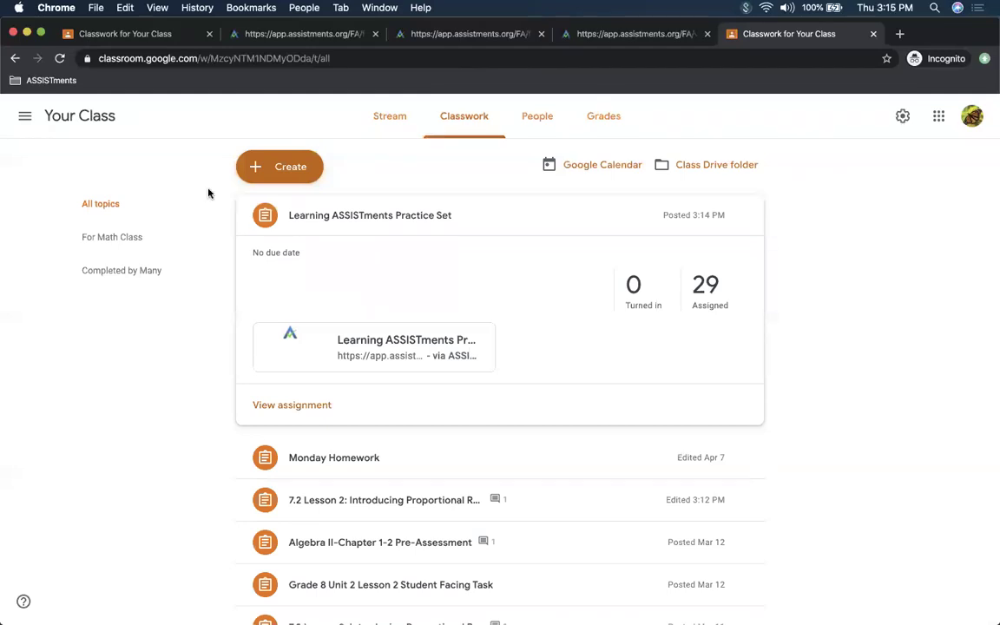
Step: Return to the earlier Classwork page and collapse the 7.2 Lesson 2 assignment edited at 3:12 PM
{"action": "left_click", "coordinate": [142, 35]}
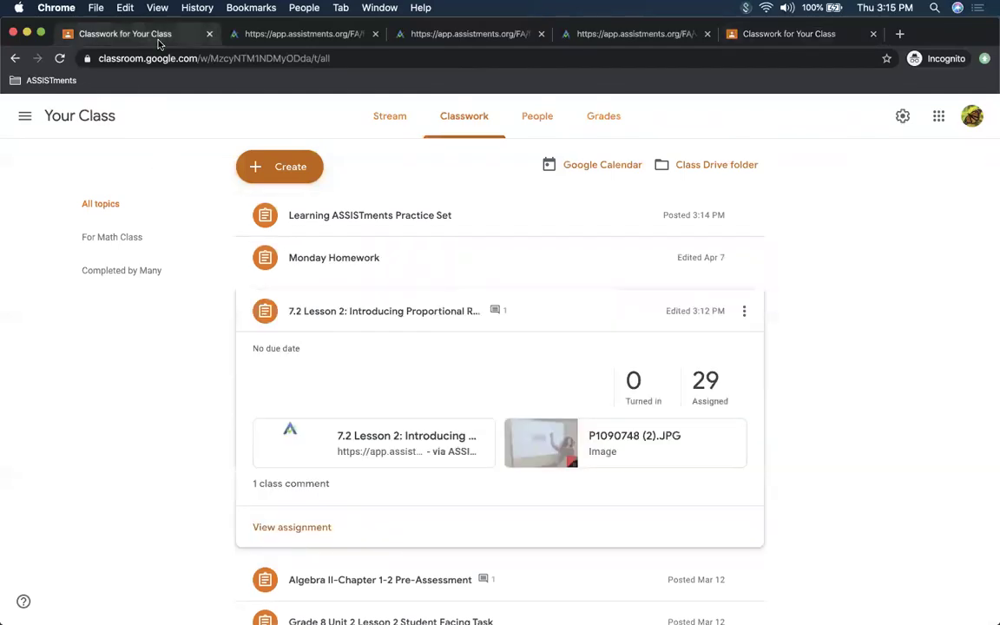
{"action": "left_click", "coordinate": [354, 309]}
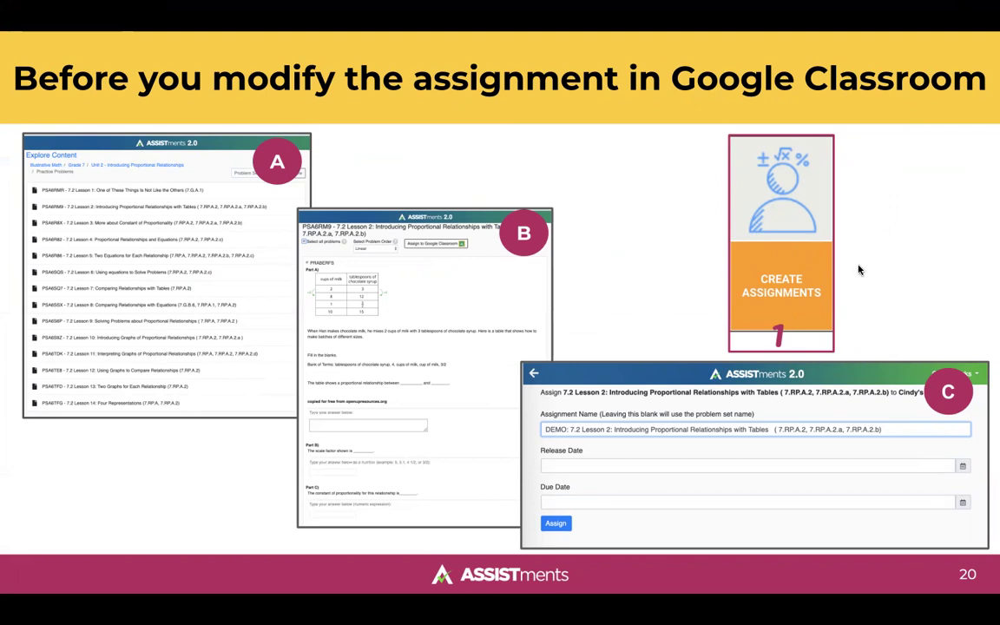
{"action": "key", "text": "Right"}
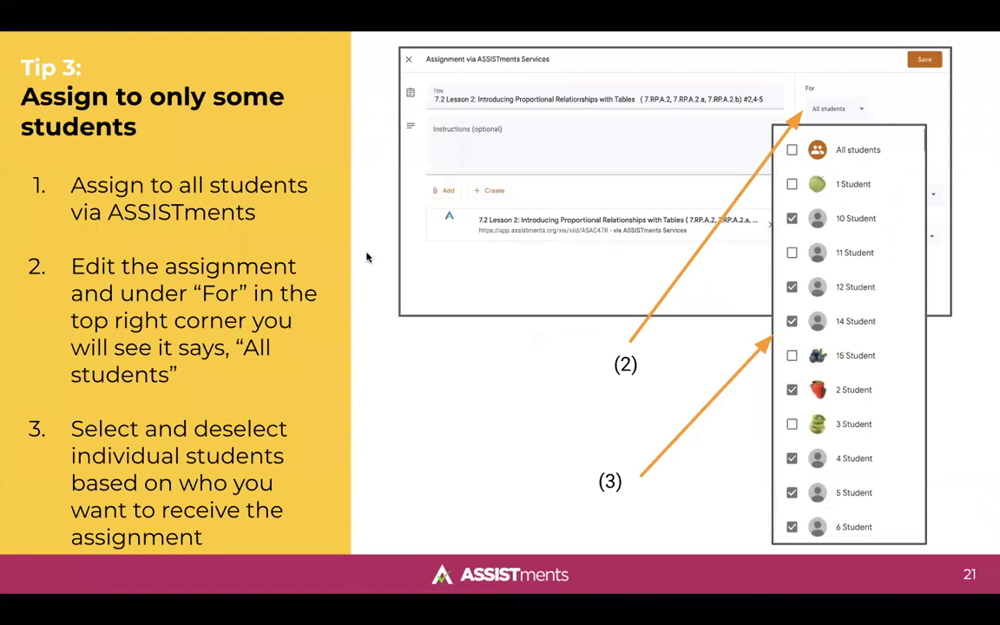
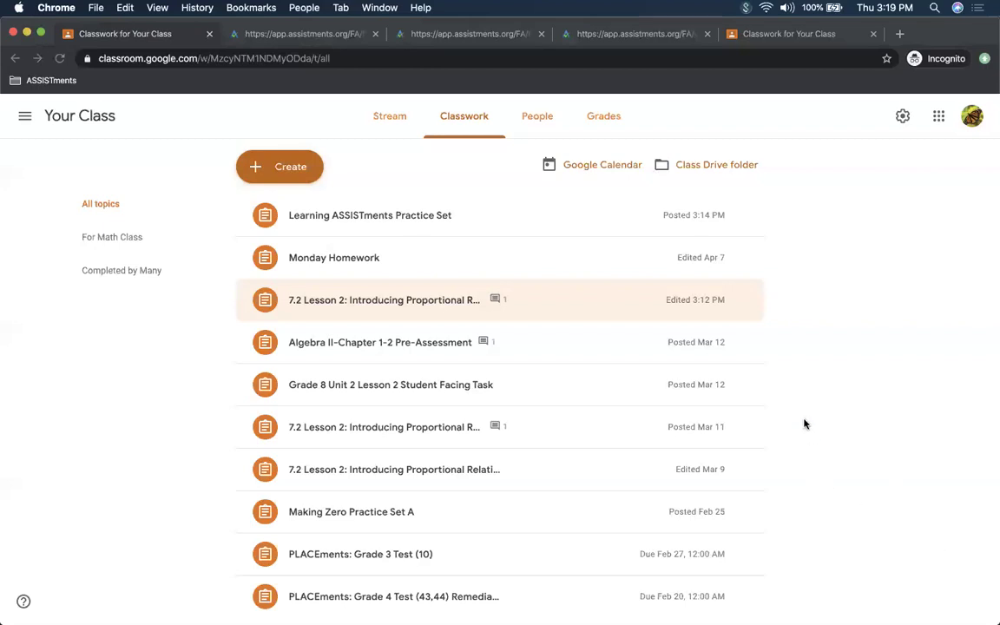
Step: Open the 7.2 Lesson 2 assignment with the attached image for editing, examine its ASSISTments link, and close it without changes
{"action": "left_click", "coordinate": [586, 293]}
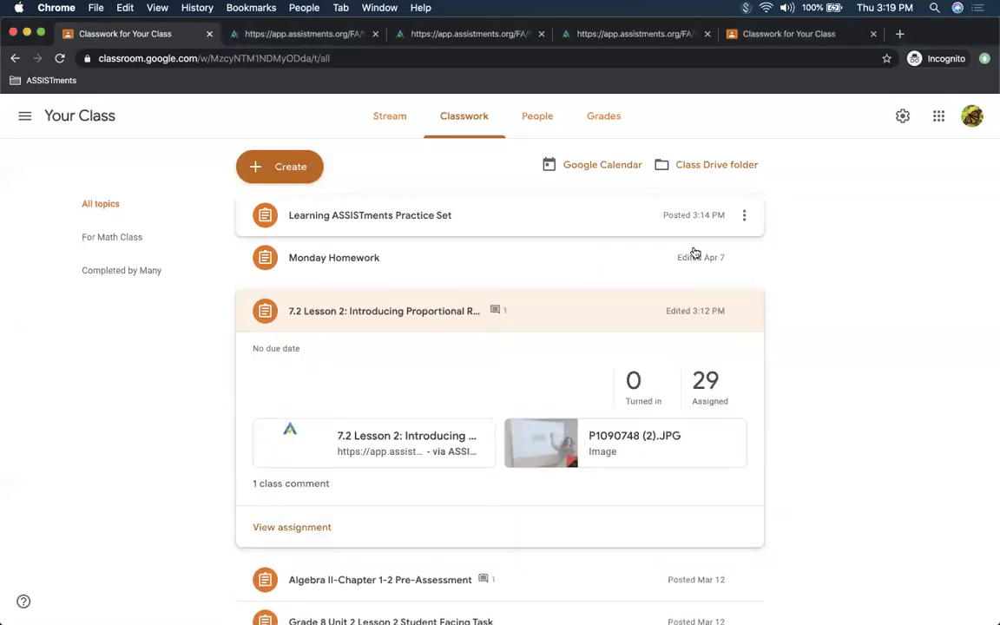
{"action": "left_click", "coordinate": [743, 313]}
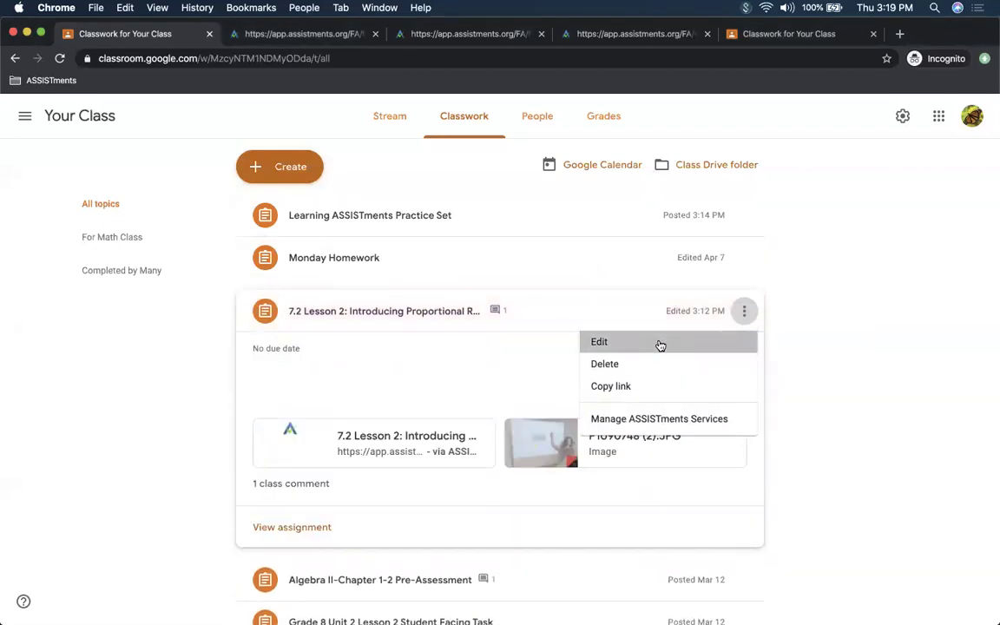
{"action": "left_click", "coordinate": [660, 344]}
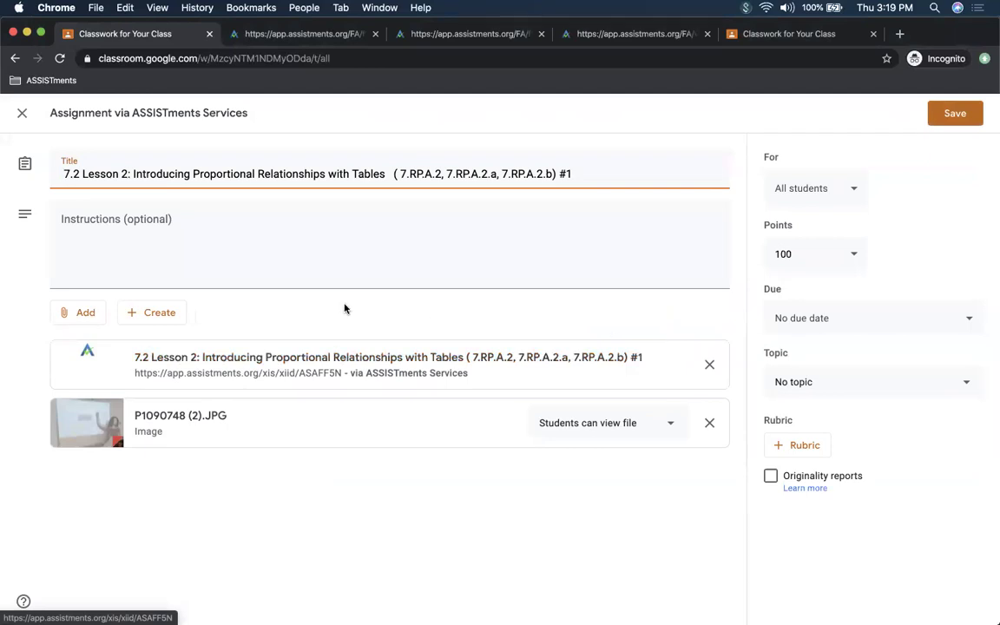
{"action": "right_click", "coordinate": [330, 374]}
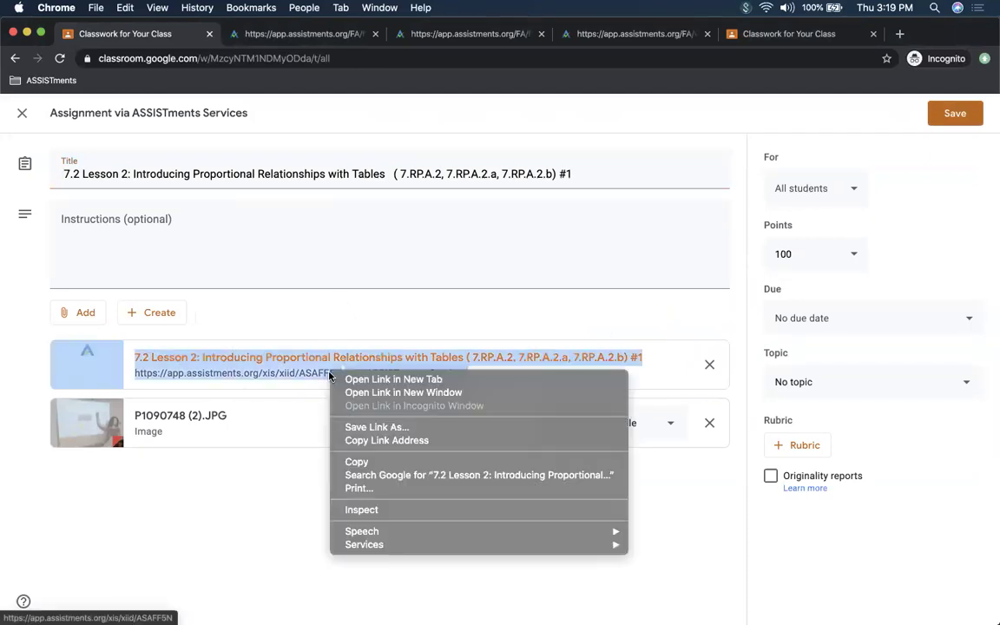
{"action": "left_click", "coordinate": [261, 496]}
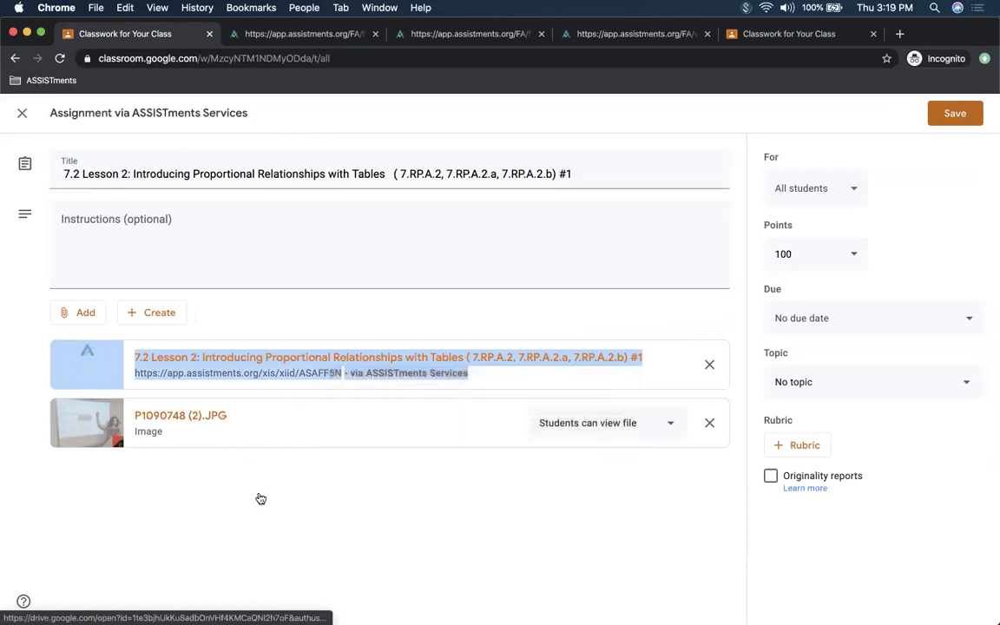
{"action": "left_click", "coordinate": [260, 499]}
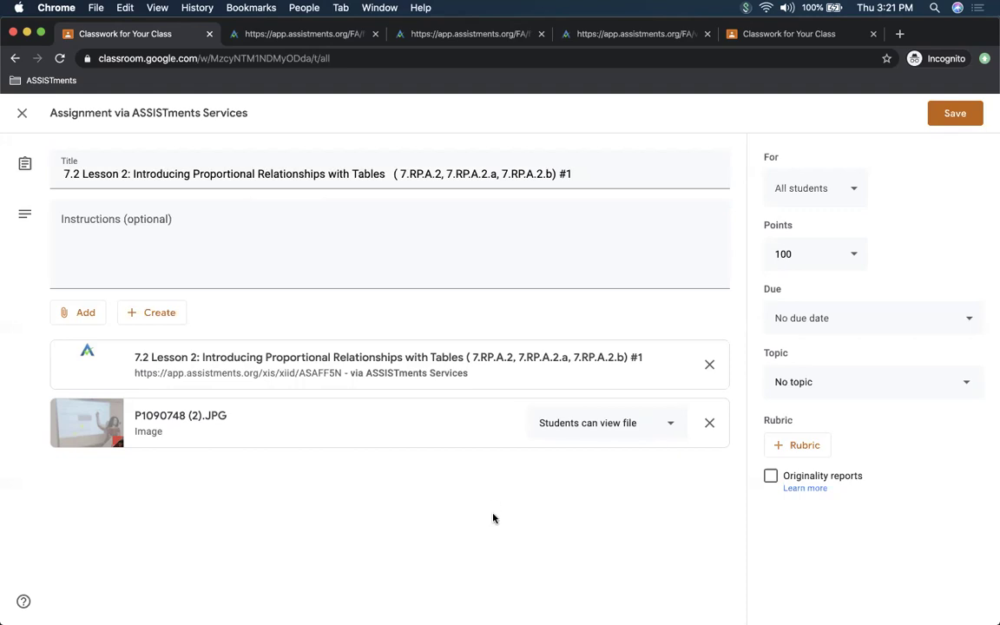
{"action": "left_click", "coordinate": [22, 113]}
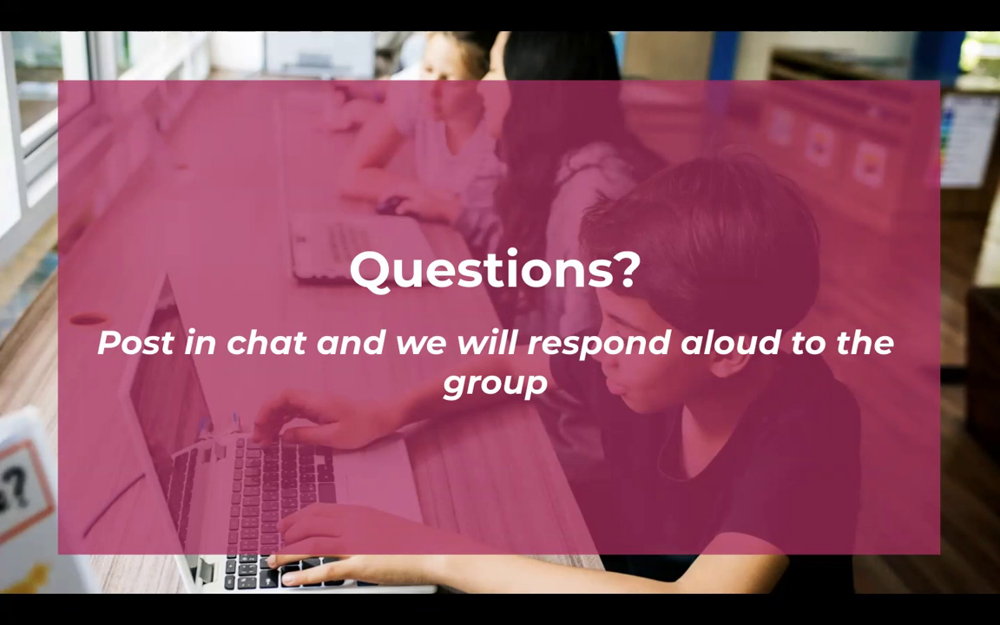
Step: Switch back to ASSISTments in the browser and browse the Skill Builders to Grade 7, Ratios and Proportional Relationships
{"action": "key", "text": "super+Tab"}
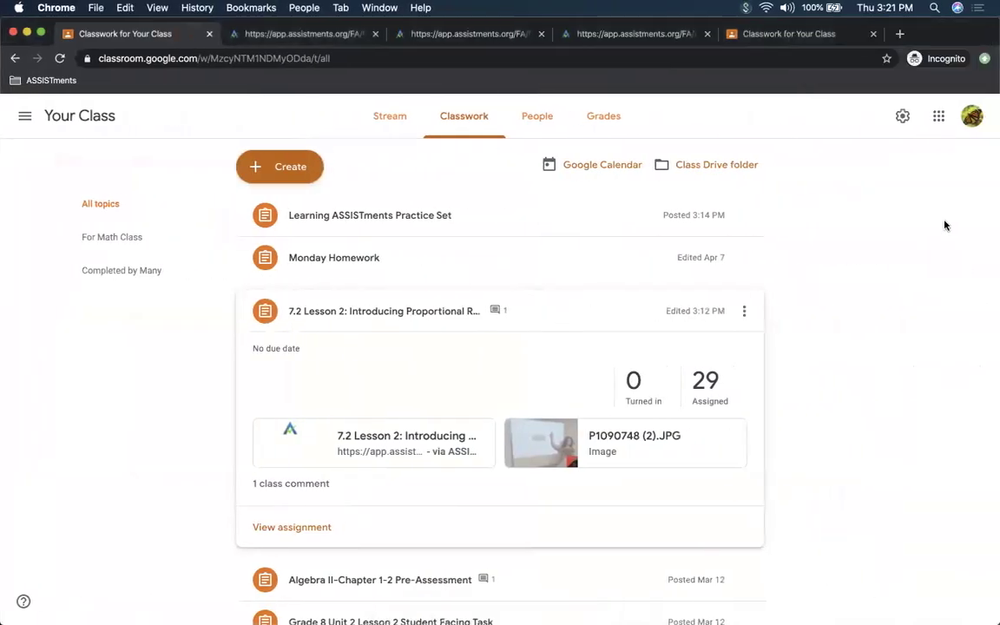
{"action": "left_click", "coordinate": [314, 33]}
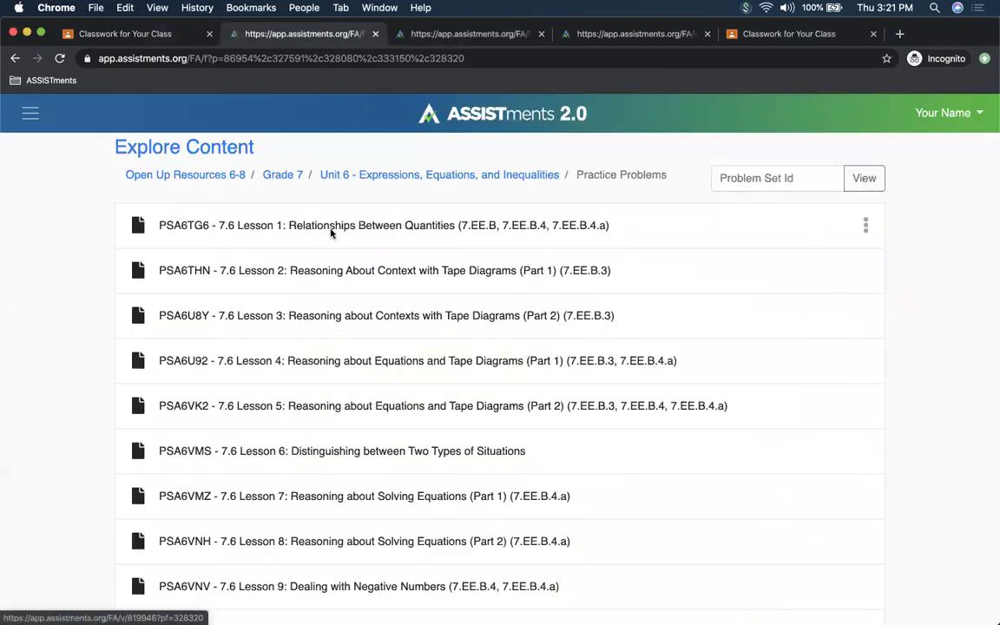
{"action": "left_click", "coordinate": [122, 143]}
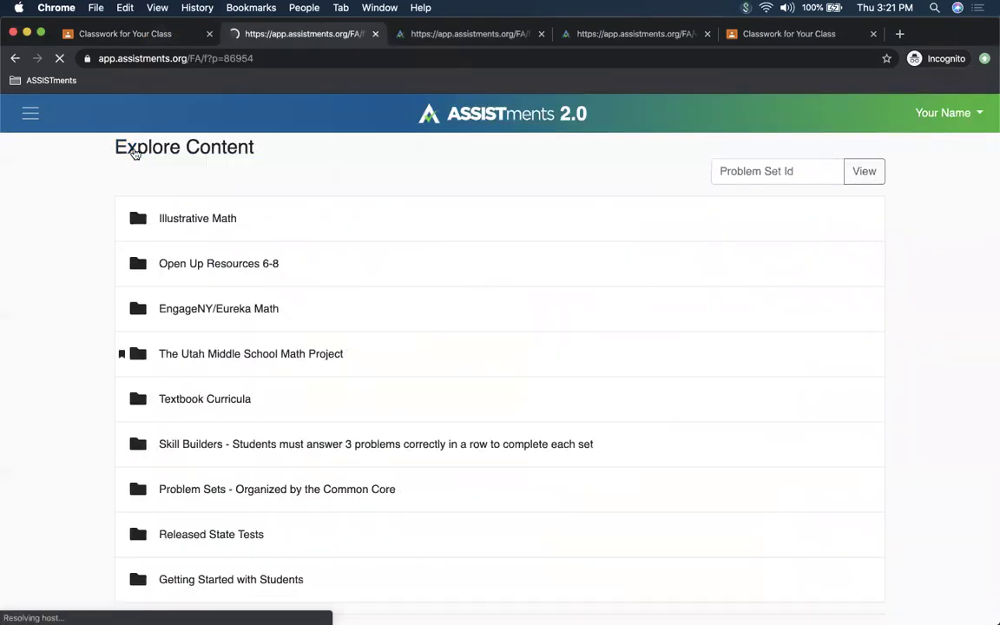
{"action": "scroll", "coordinate": [408, 460], "scroll_direction": "down", "scroll_amount": 1}
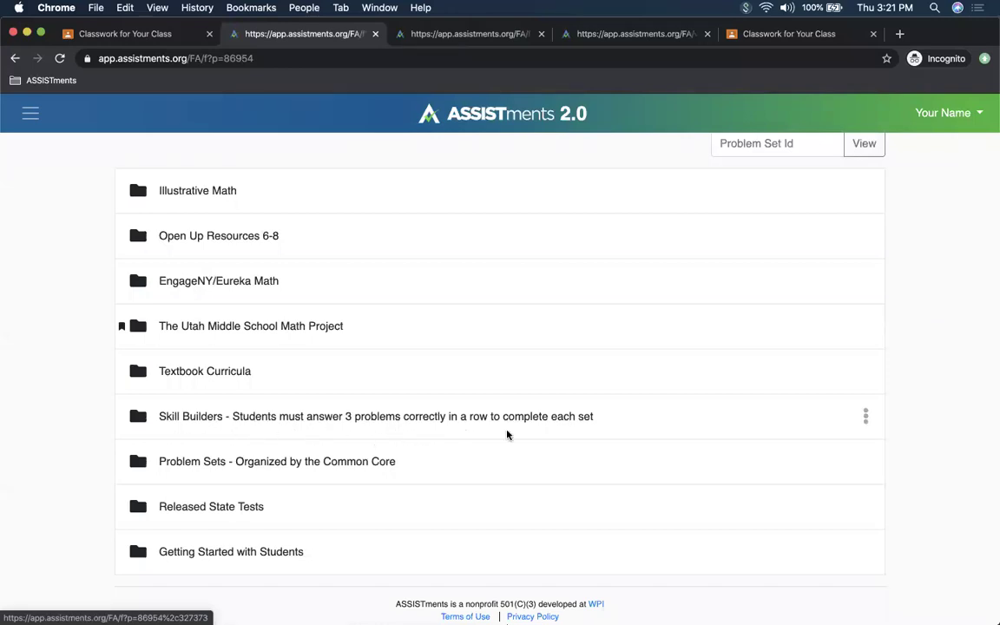
{"action": "left_click", "coordinate": [415, 417]}
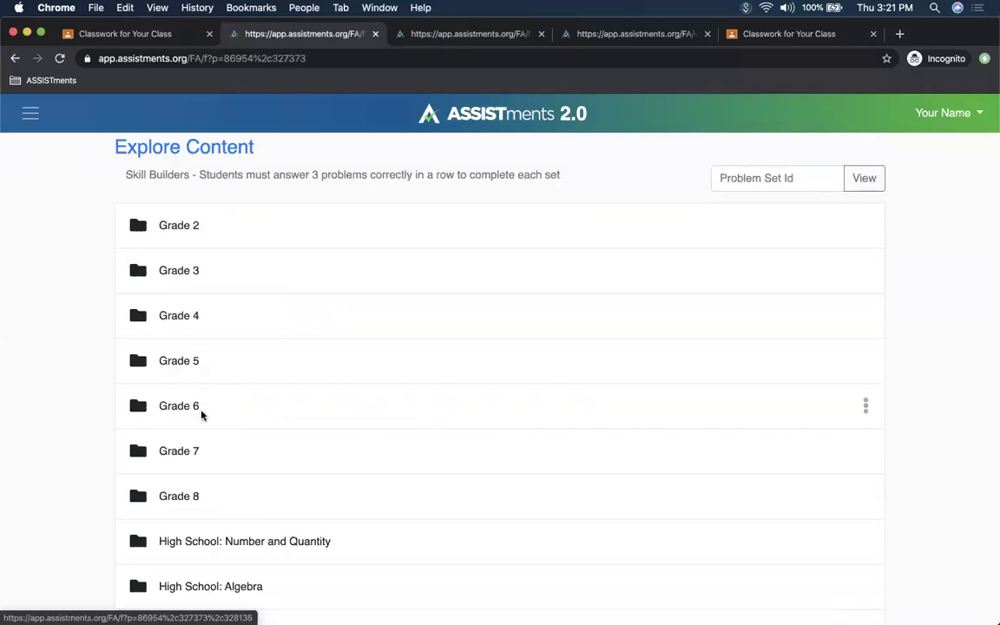
{"action": "left_click", "coordinate": [200, 452]}
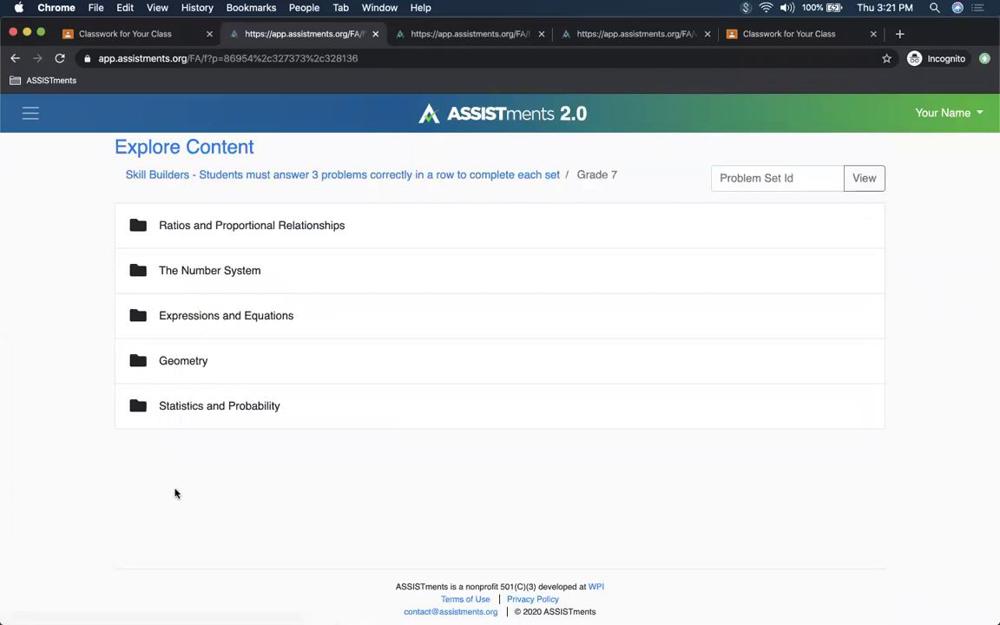
{"action": "left_click", "coordinate": [199, 240]}
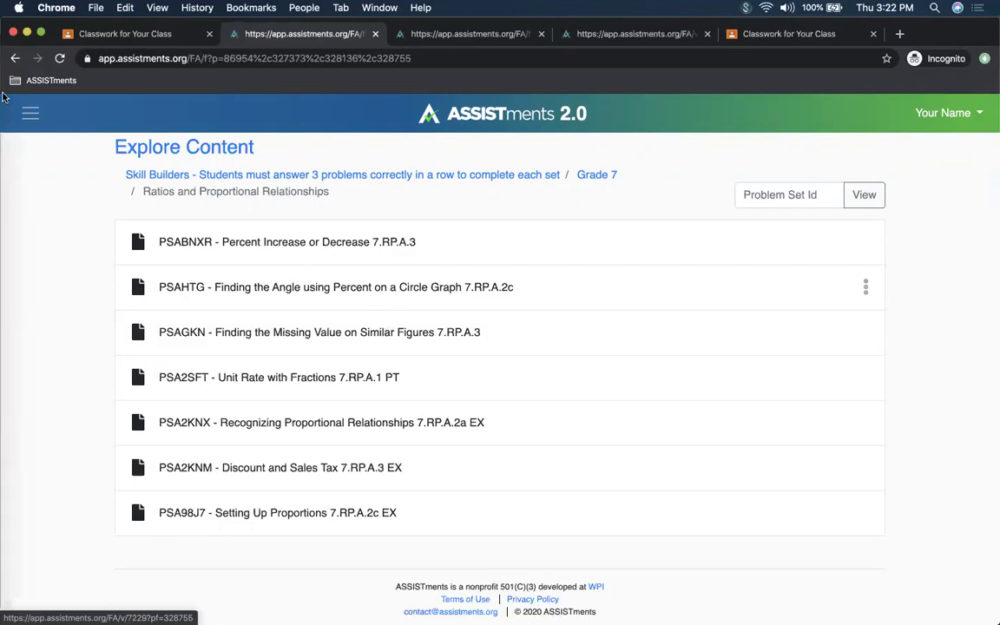
Step: Open the ASSISTments assignment report for 7.2 Lesson 2 from its link in Google Classroom
{"action": "left_click", "coordinate": [87, 34]}
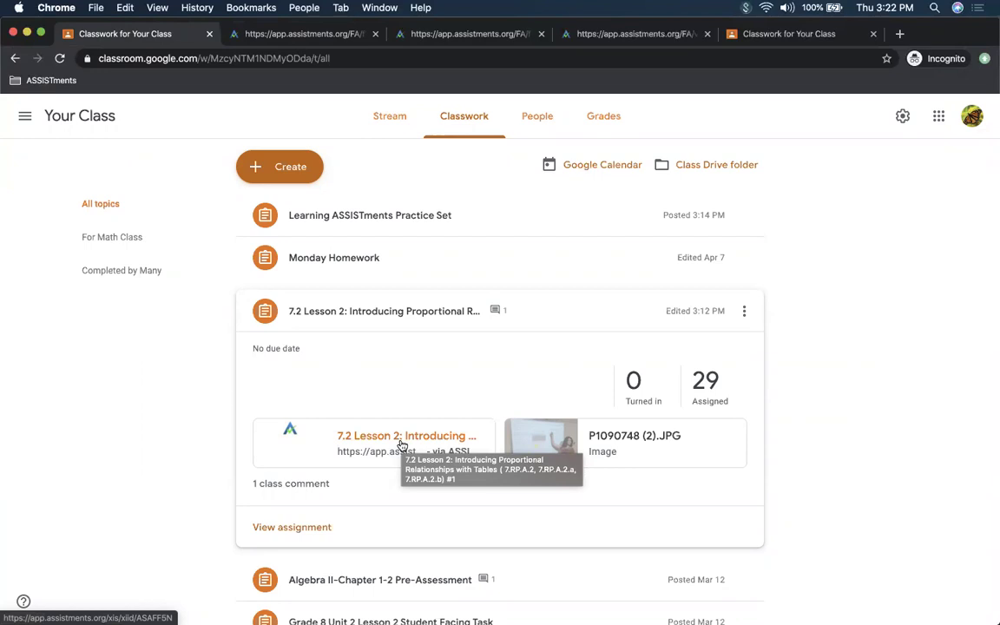
{"action": "left_click", "coordinate": [389, 439]}
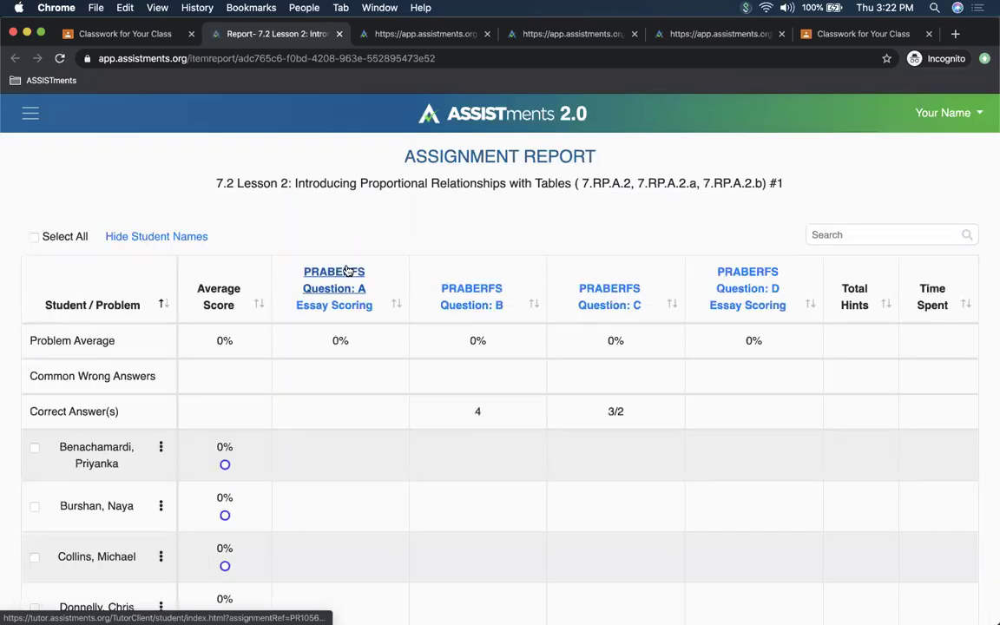
Step: Find Student 4 in the assignment report, open the Delete Student Progress confirmation, and close it without deleting
{"action": "scroll", "coordinate": [277, 455], "scroll_direction": "down", "scroll_amount": 10}
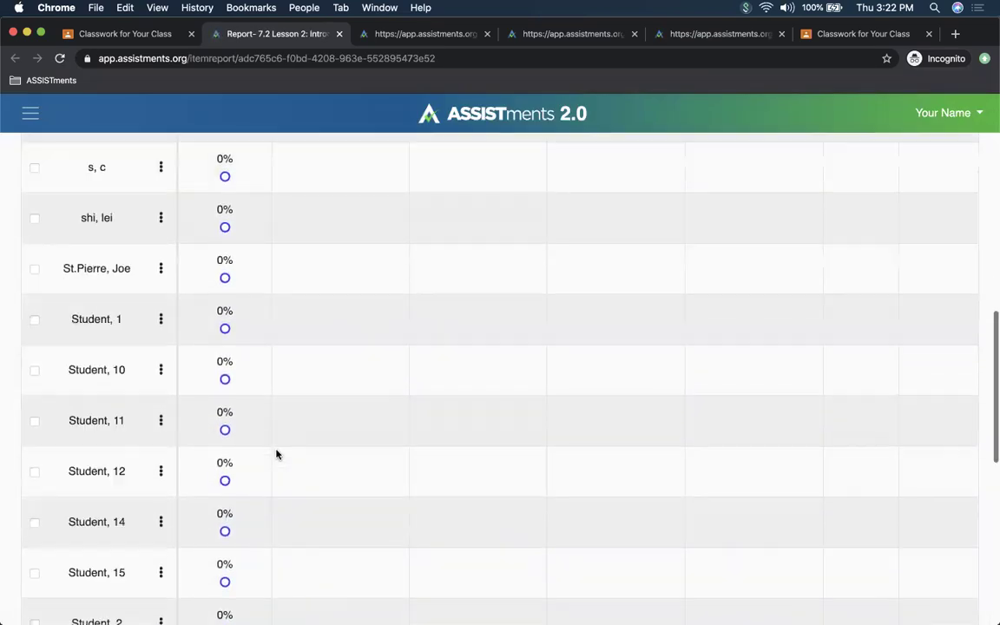
{"action": "scroll", "coordinate": [277, 455], "scroll_direction": "down", "scroll_amount": 5}
{"action": "scroll", "coordinate": [277, 455], "scroll_direction": "down", "scroll_amount": 4}
{"action": "scroll", "coordinate": [277, 455], "scroll_direction": "up", "scroll_amount": 1}
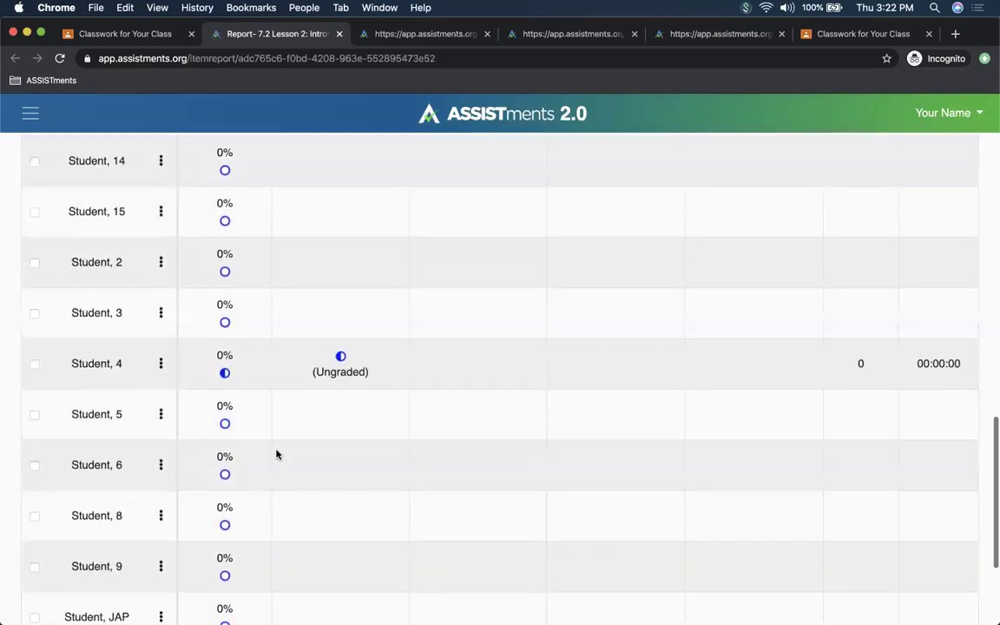
{"action": "left_click", "coordinate": [161, 365]}
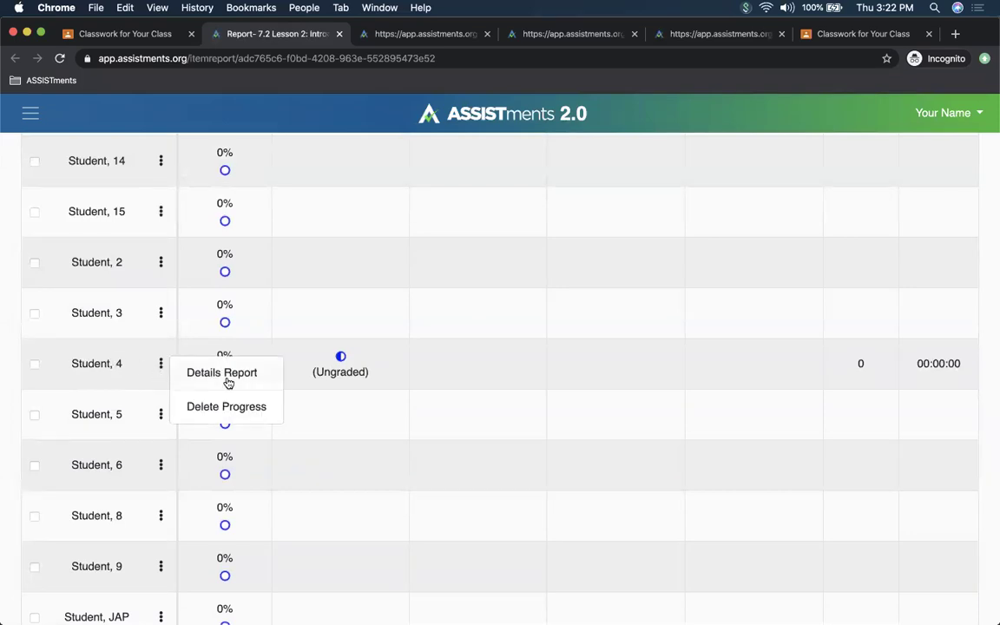
{"action": "left_click", "coordinate": [247, 413]}
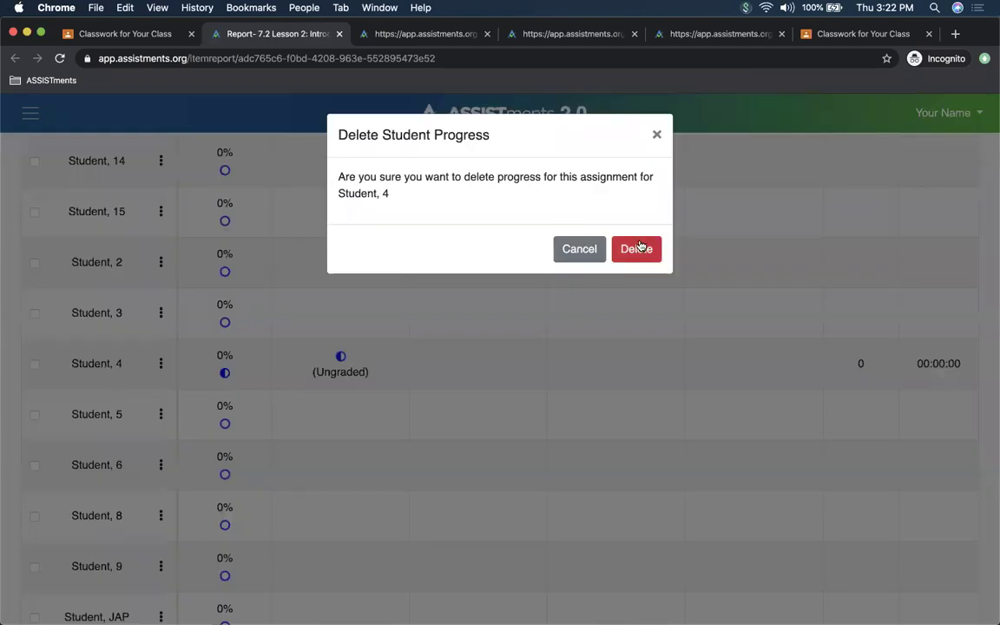
{"action": "left_click", "coordinate": [656, 135]}
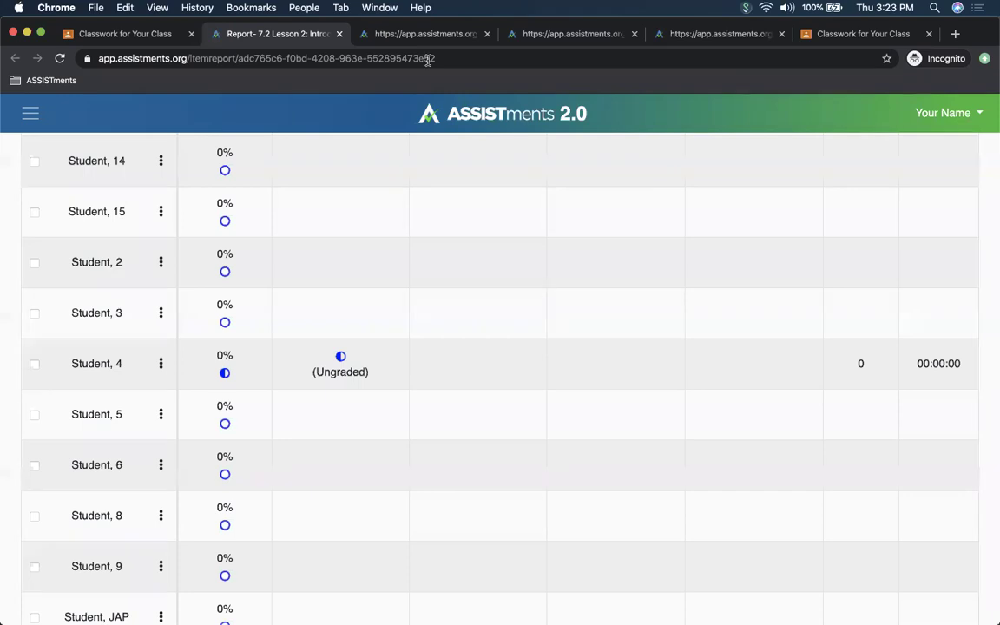
Step: Return to the Classwork page, examine the 7.2 Lesson 2 assignment edited at 3:12 PM, and leave it collapsed
{"action": "left_click", "coordinate": [130, 35]}
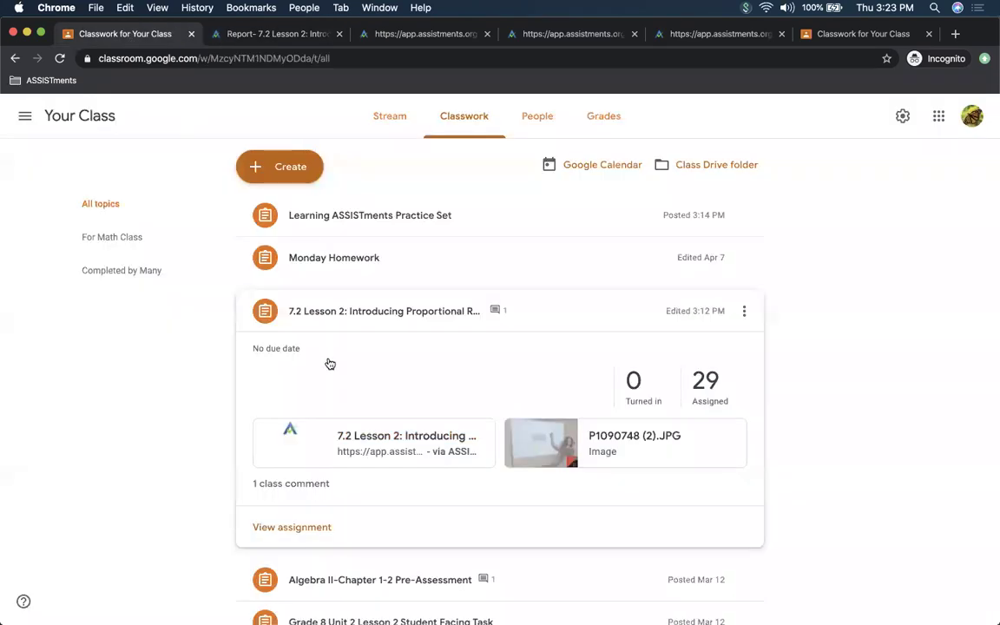
{"action": "left_click", "coordinate": [351, 311]}
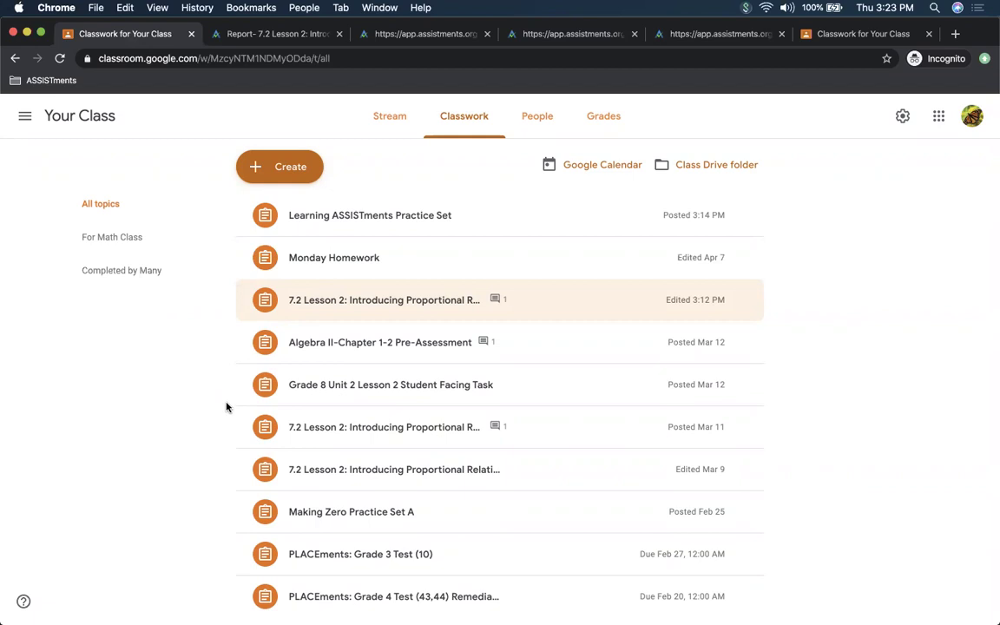
{"action": "left_click", "coordinate": [343, 299]}
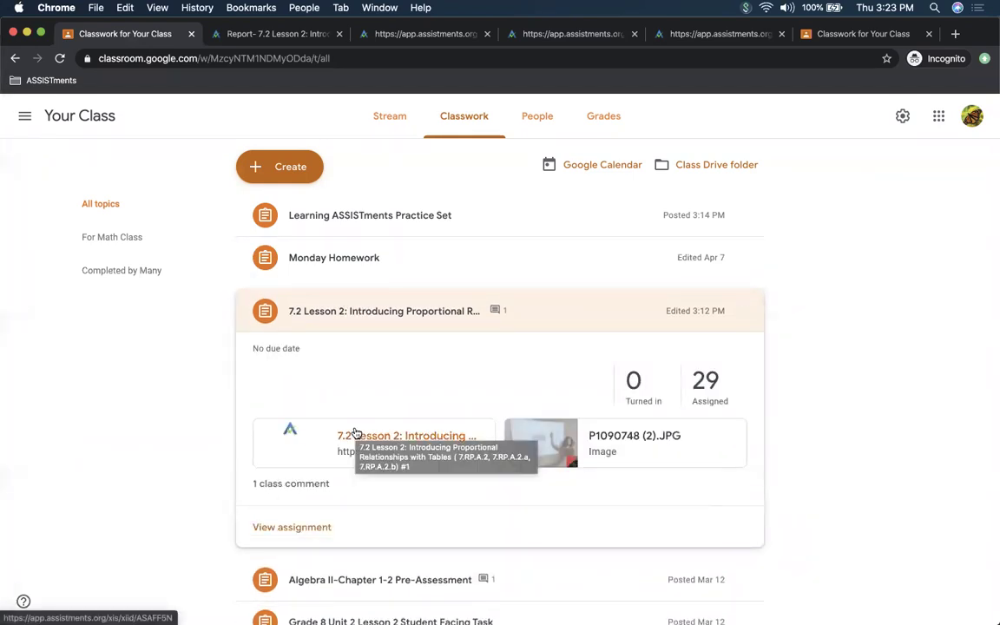
{"action": "left_click", "coordinate": [393, 310]}
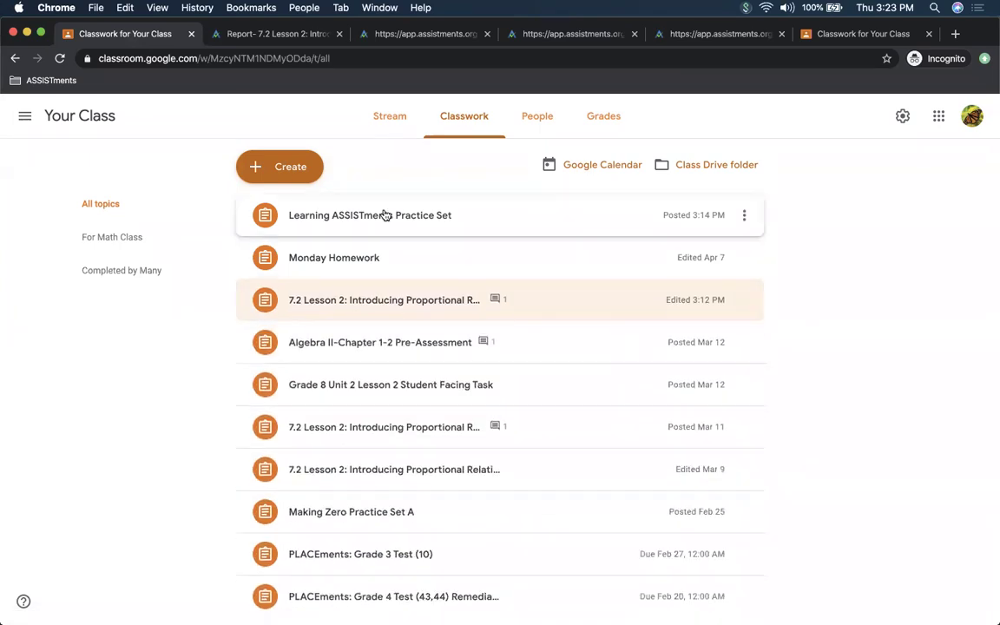
Step: Open the ASSISTments report for the 7.2 Lesson 2 assignment under the Completed by Many topic
{"action": "scroll", "coordinate": [432, 409], "scroll_direction": "down", "scroll_amount": 5}
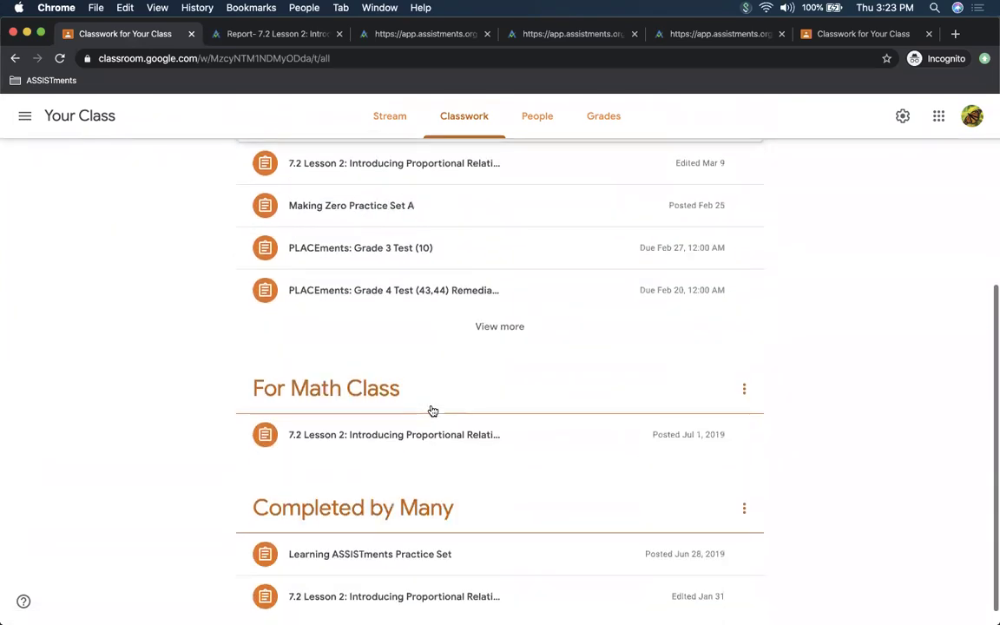
{"action": "scroll", "coordinate": [430, 409], "scroll_direction": "up", "scroll_amount": 2}
{"action": "scroll", "coordinate": [430, 409], "scroll_direction": "down", "scroll_amount": 3}
{"action": "scroll", "coordinate": [430, 409], "scroll_direction": "up", "scroll_amount": 1}
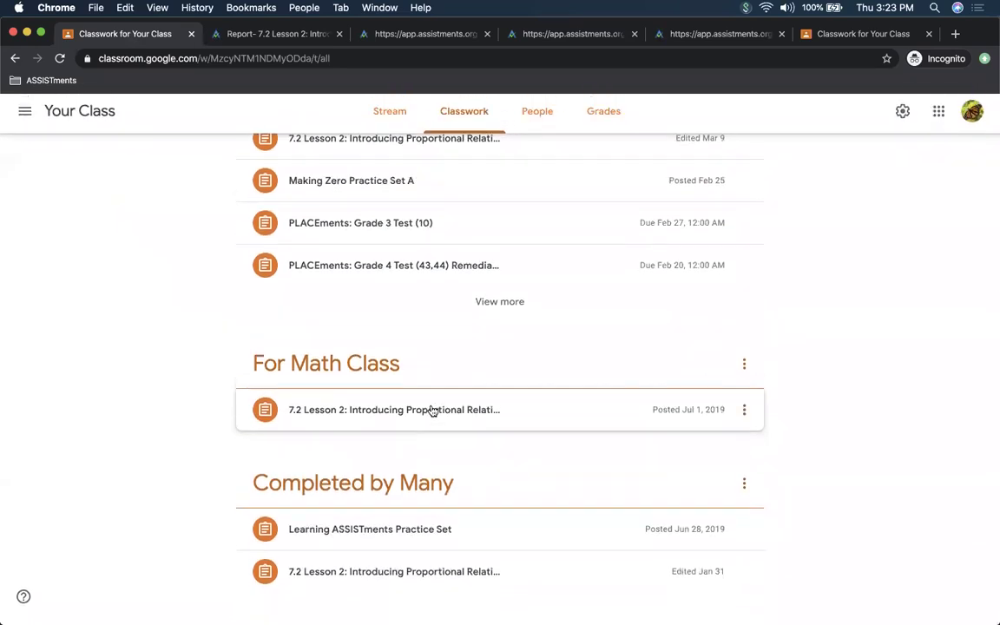
{"action": "left_click", "coordinate": [390, 583]}
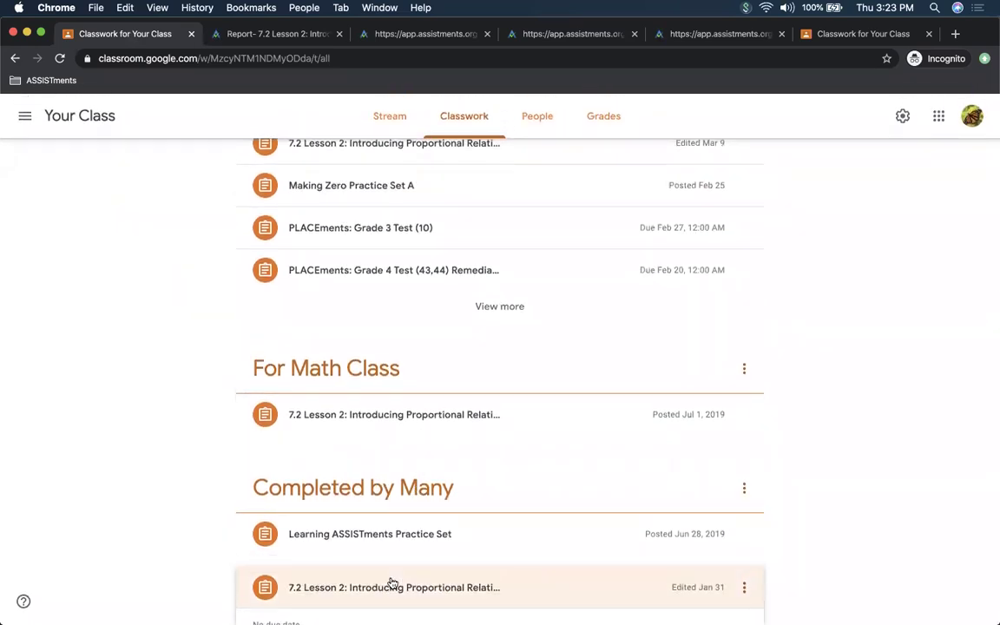
{"action": "left_click", "coordinate": [413, 510]}
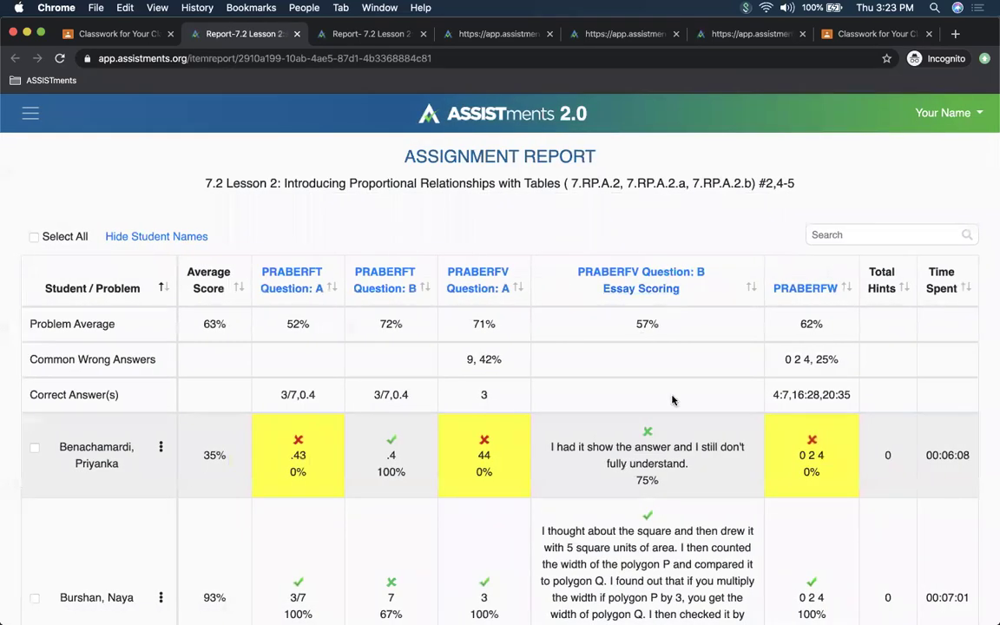
Step: Open Essay Scoring for PRABERFV Question B and examine the responses, scores, teacher feedback and custom sort fields without changing them
{"action": "left_click", "coordinate": [630, 293]}
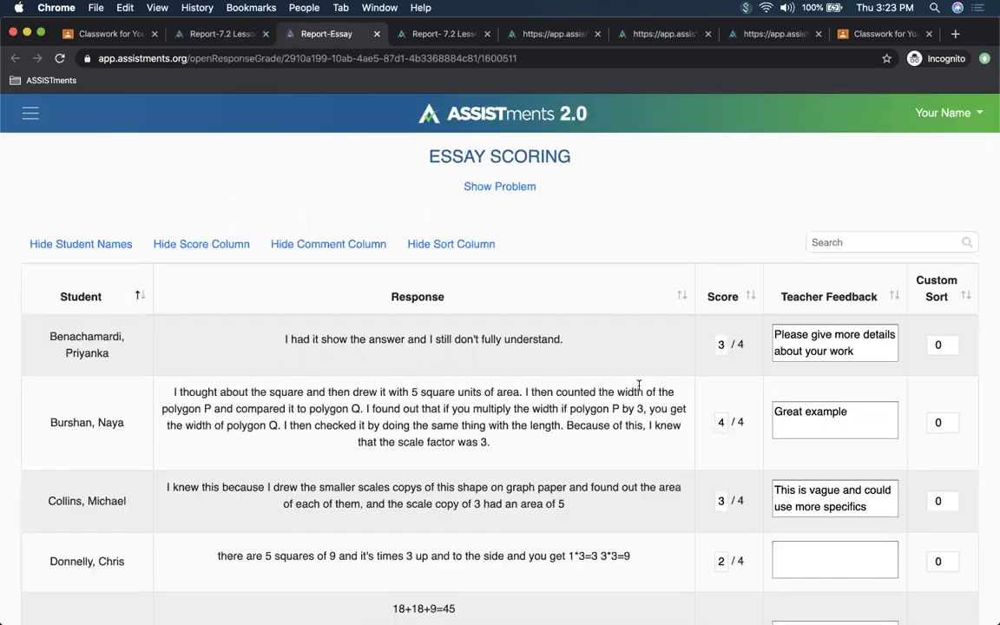
{"action": "scroll", "coordinate": [639, 384], "scroll_direction": "down", "scroll_amount": 2}
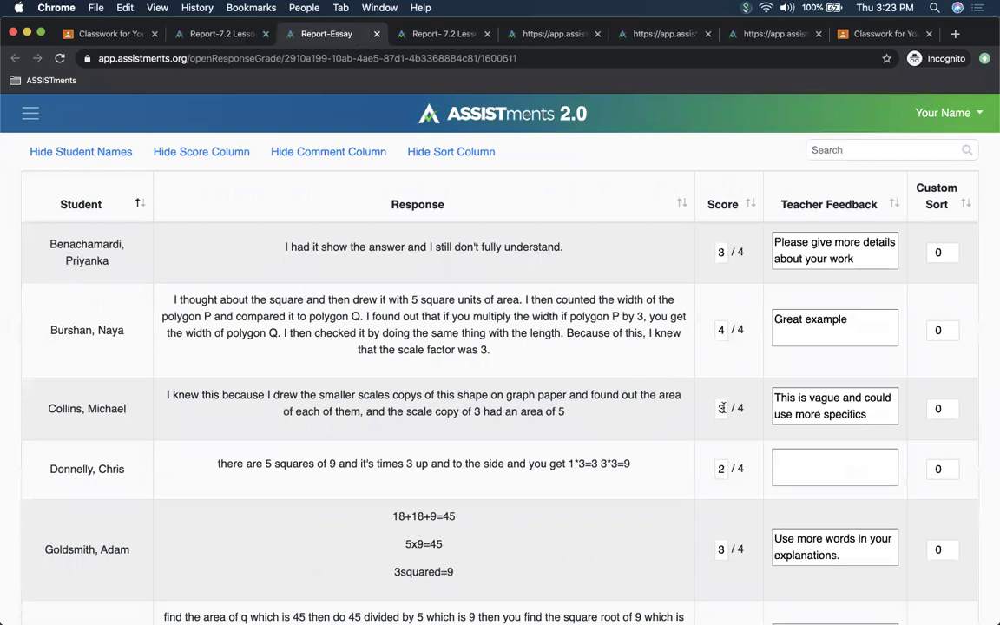
{"action": "scroll", "coordinate": [723, 535], "scroll_direction": "down", "scroll_amount": 2}
{"action": "scroll", "coordinate": [723, 536], "scroll_direction": "up", "scroll_amount": 3}
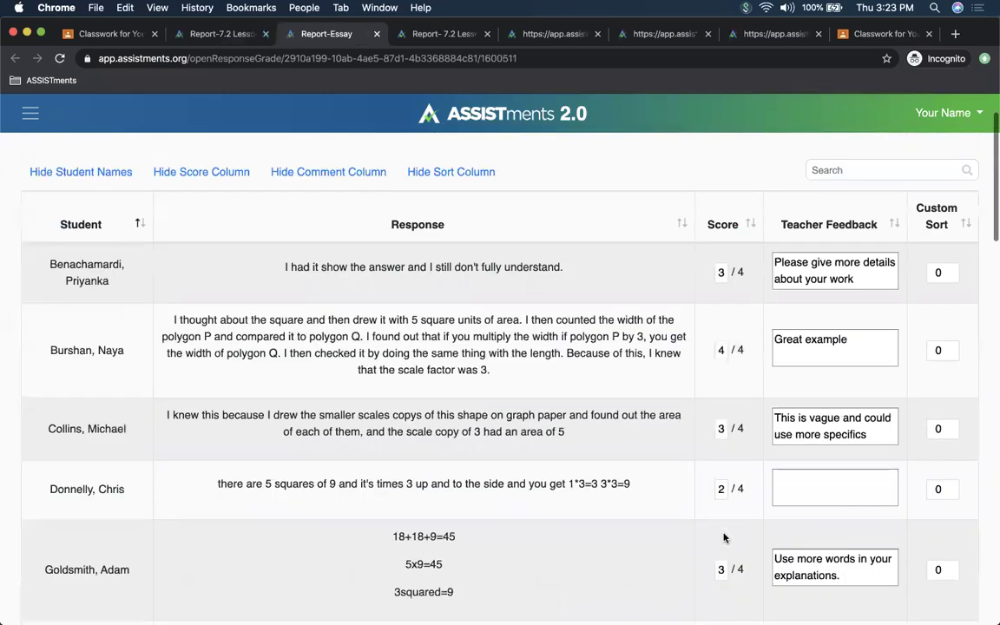
{"action": "scroll", "coordinate": [723, 538], "scroll_direction": "up", "scroll_amount": 2}
{"action": "left_click", "coordinate": [861, 349]}
{"action": "left_click", "coordinate": [877, 425]}
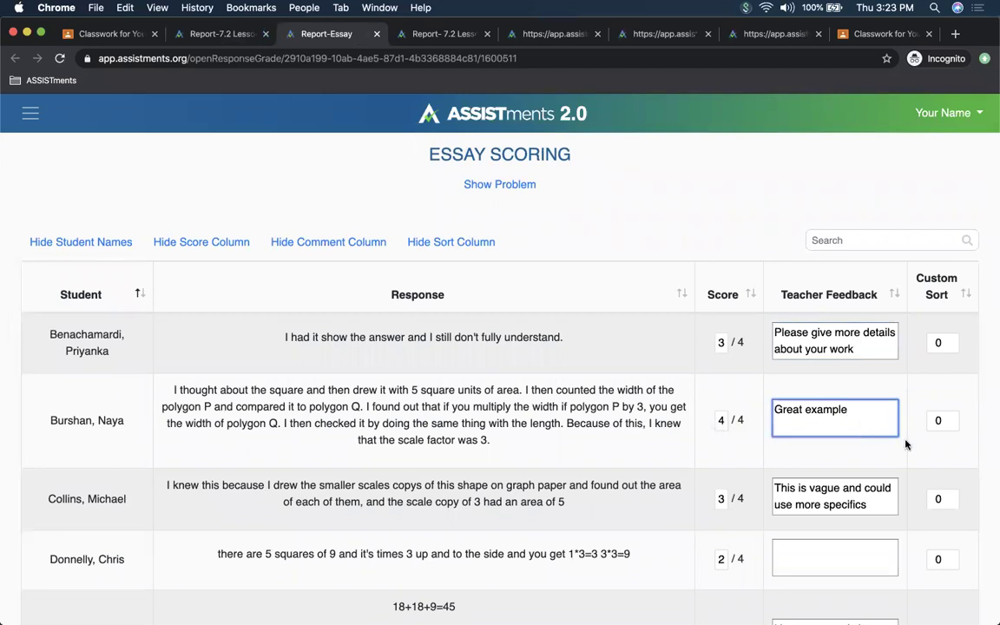
{"action": "scroll", "coordinate": [905, 444], "scroll_direction": "down", "scroll_amount": 1}
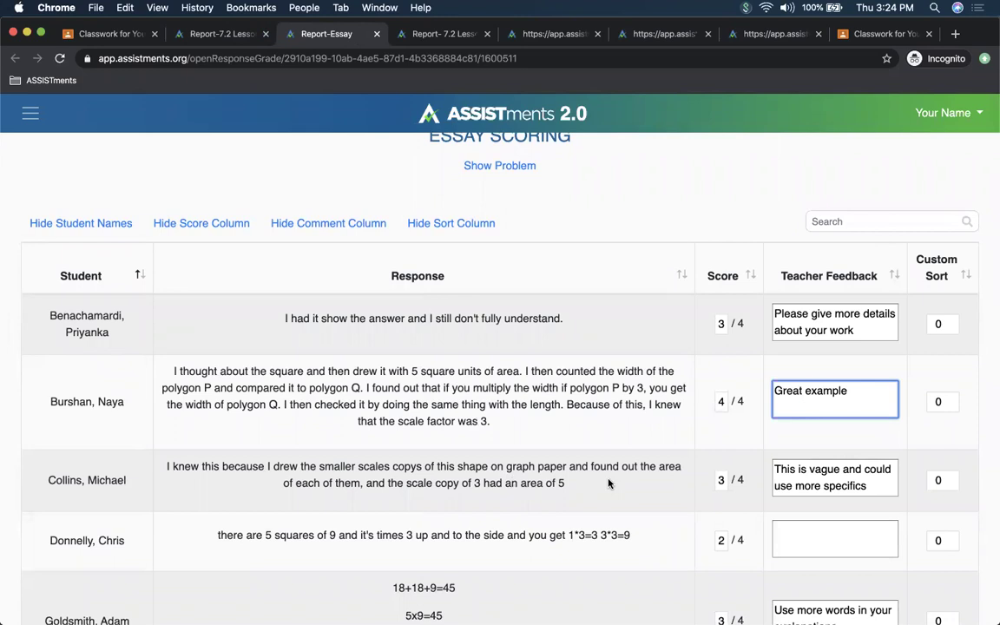
{"action": "left_click", "coordinate": [947, 325]}
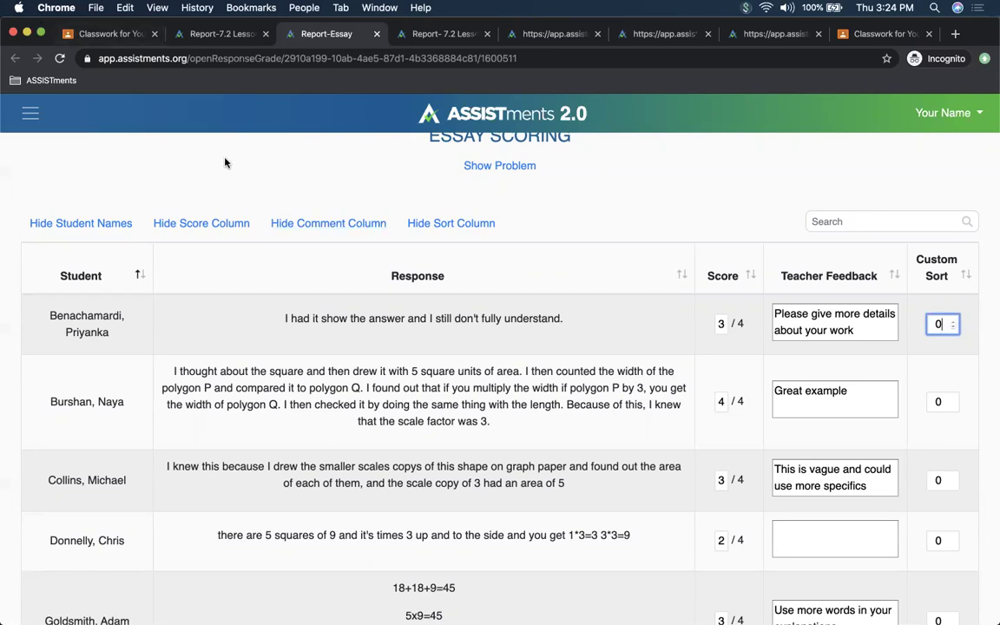
Step: Return to the Classwork page, expand the Learning ASSISTments Practice Set assignment to examine its ASSISTments link, and collapse it
{"action": "left_click", "coordinate": [121, 37]}
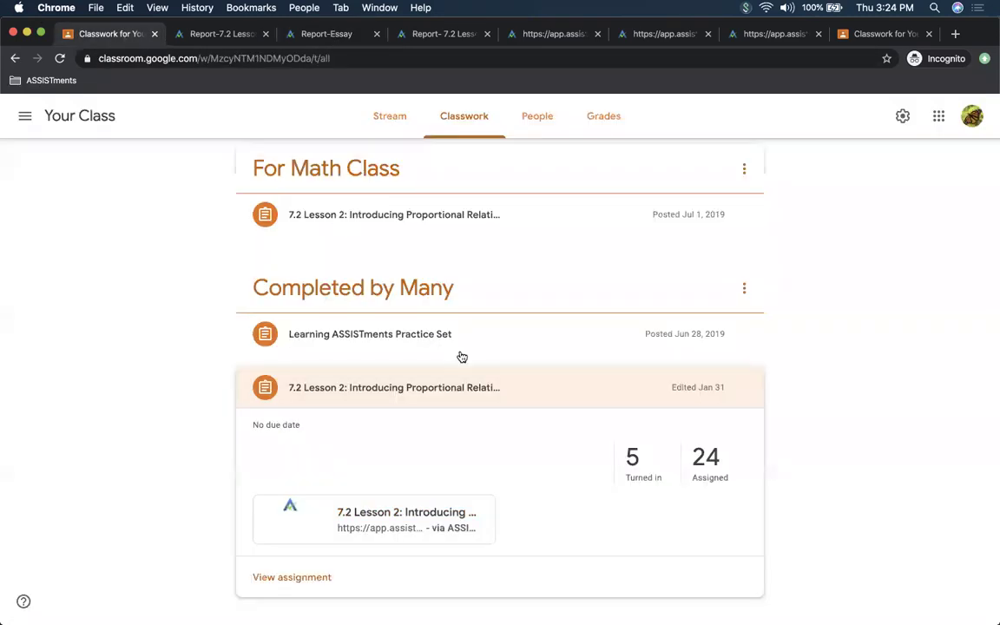
{"action": "left_click", "coordinate": [480, 121]}
{"action": "scroll", "coordinate": [501, 393], "scroll_direction": "up", "scroll_amount": 5}
{"action": "scroll", "coordinate": [491, 500], "scroll_direction": "up", "scroll_amount": 3}
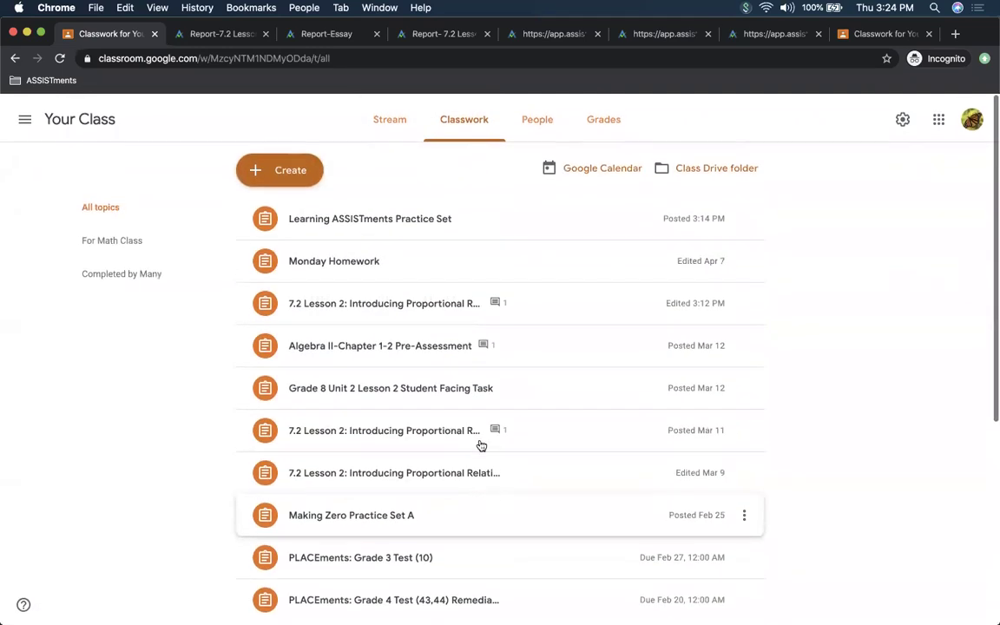
{"action": "left_click", "coordinate": [357, 223]}
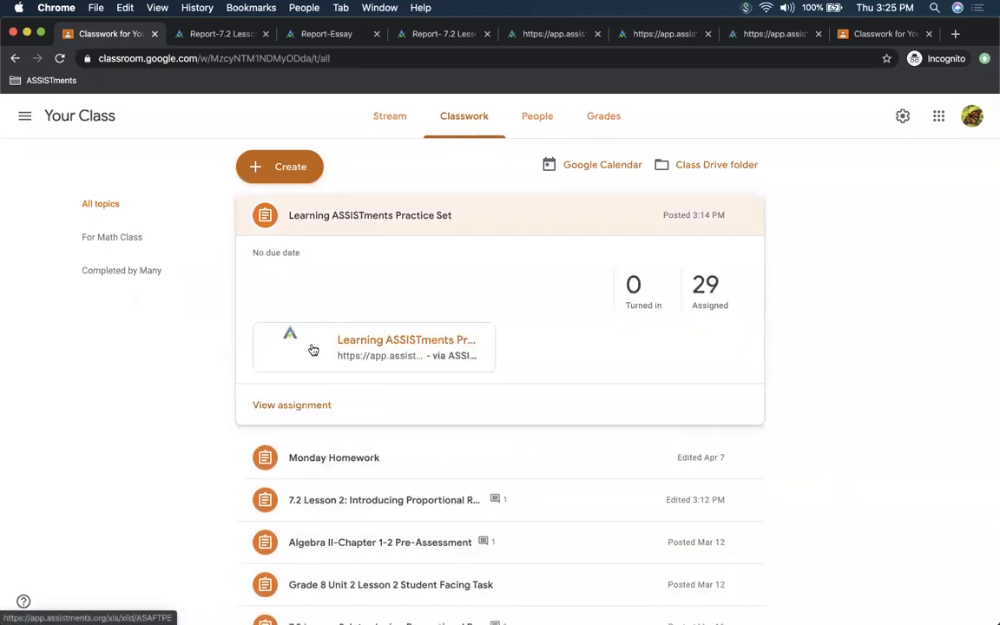
{"action": "left_click", "coordinate": [329, 223]}
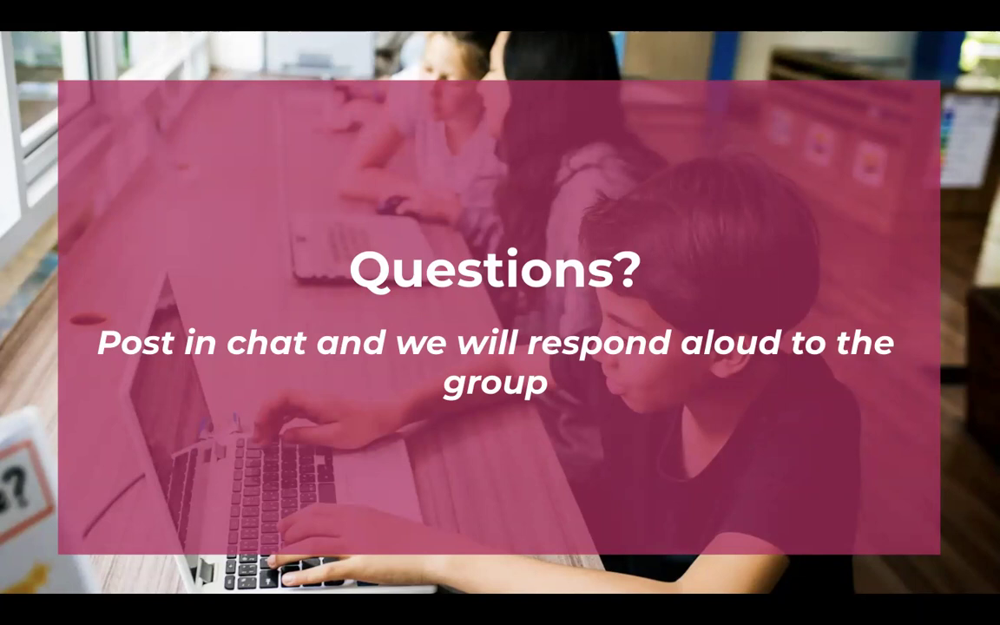
Step: Switch back to the browser and open the student preview of the Learning ASSISTments Practice Set from its ASSISTments page
{"action": "key", "text": "ctrl+Right"}
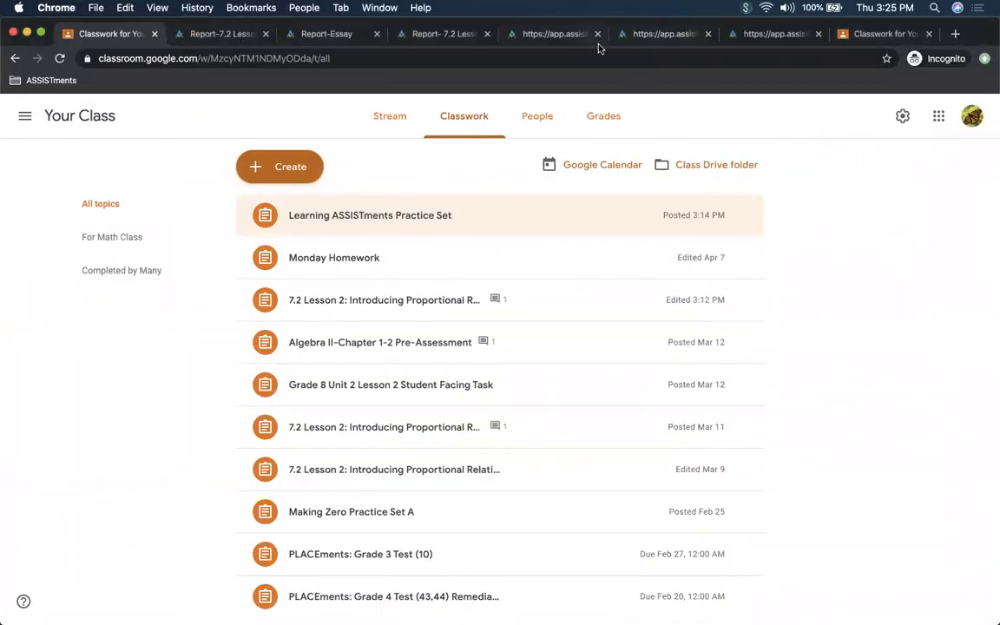
{"action": "left_click", "coordinate": [766, 37]}
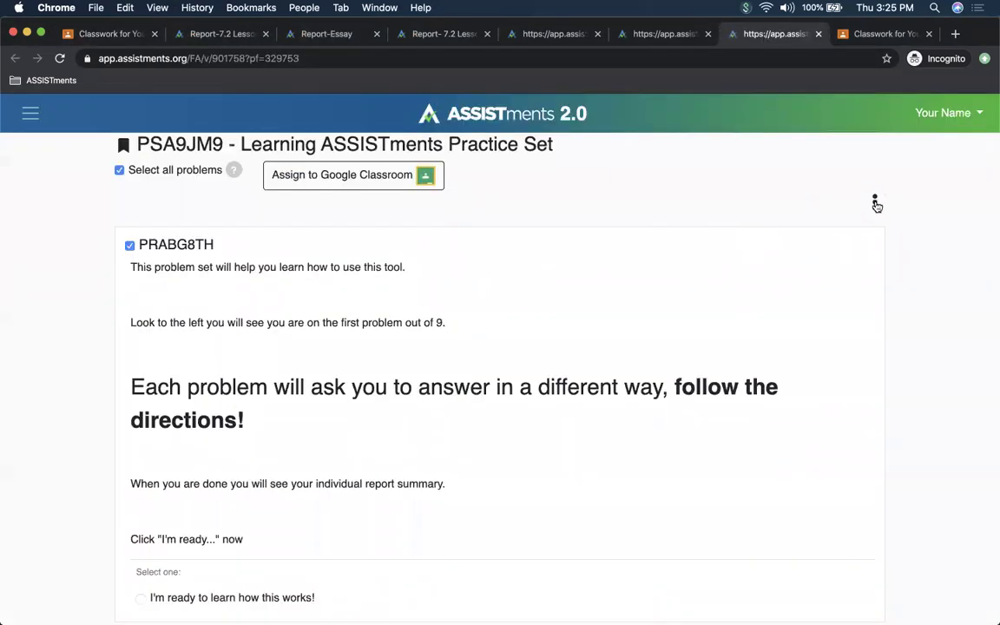
{"action": "left_click", "coordinate": [875, 202]}
{"action": "left_click", "coordinate": [825, 232]}
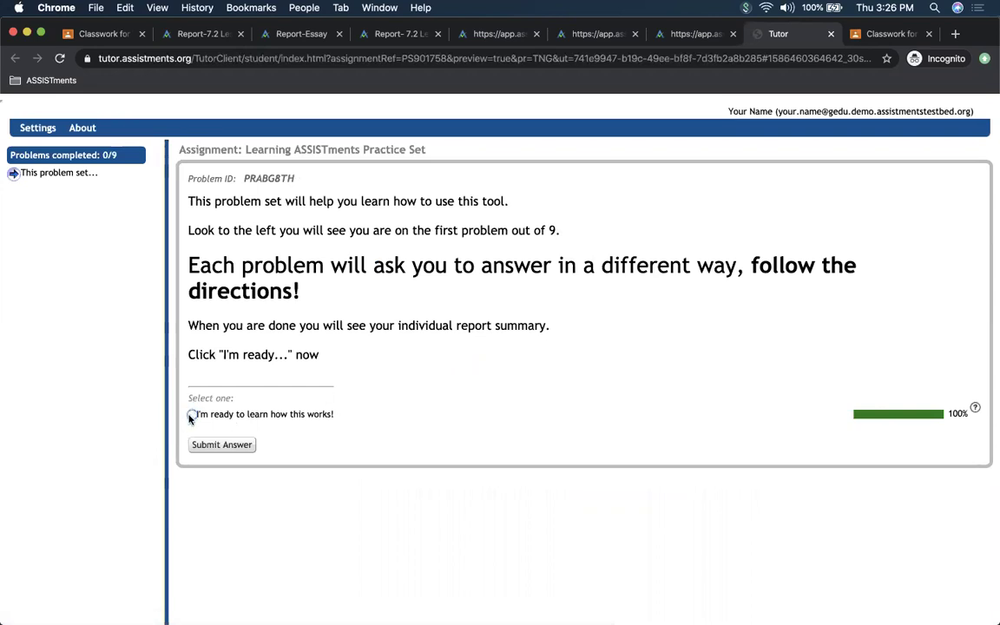
Step: Submit "I'm ready to learn how this works!" as the answer to the first problem and advance to the second
{"action": "left_click", "coordinate": [192, 415]}
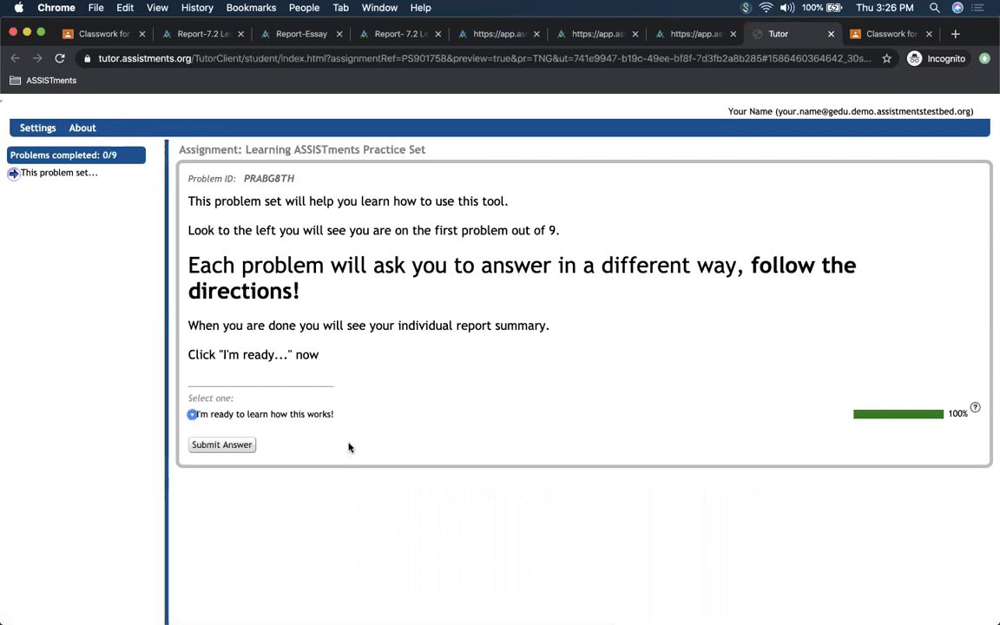
{"action": "left_click", "coordinate": [220, 447]}
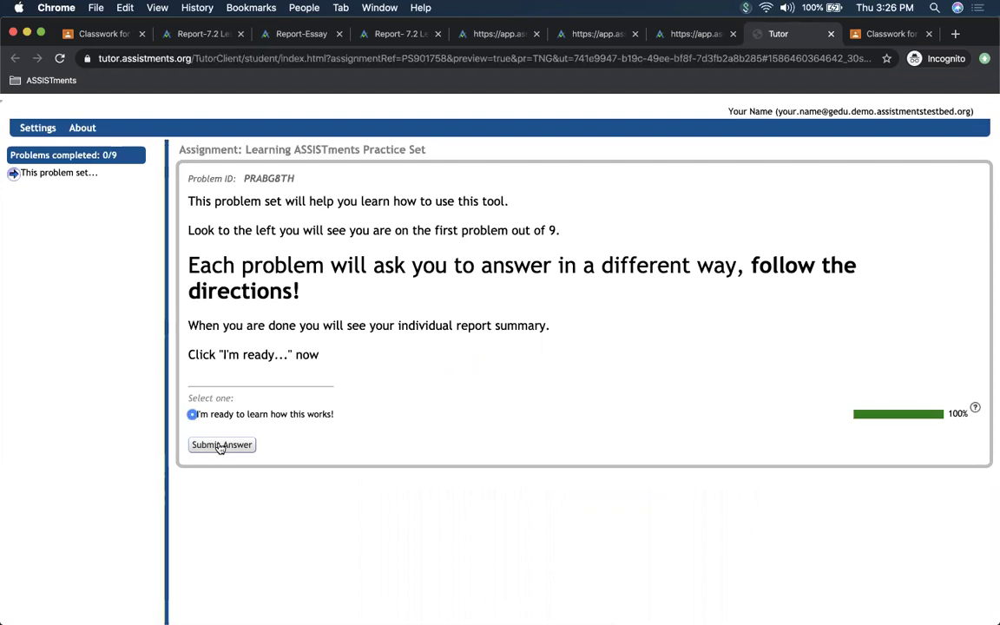
{"action": "left_click", "coordinate": [313, 461]}
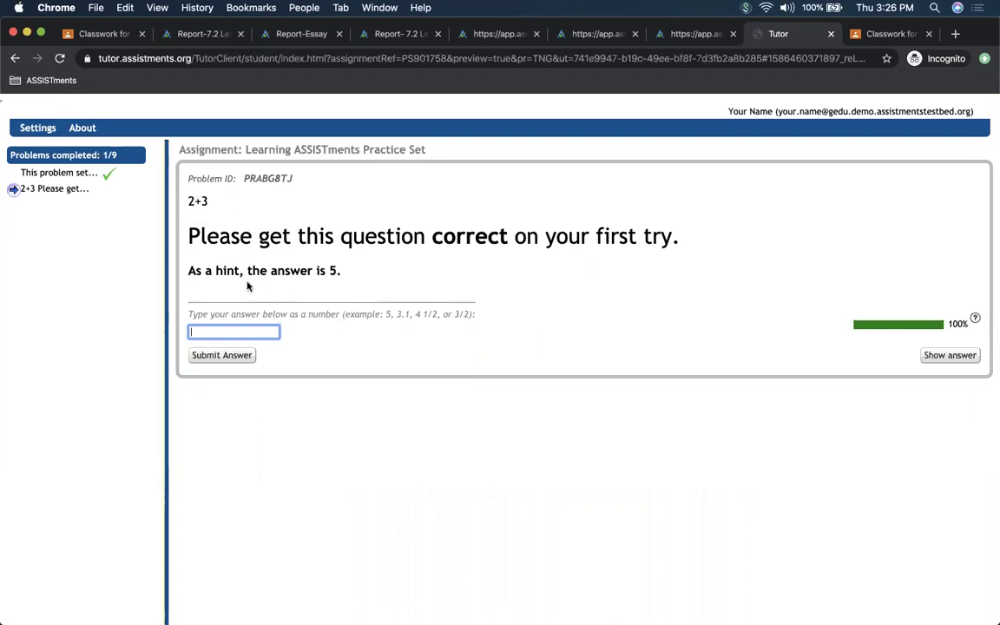
Step: Submit 2 as the first answer to the 2+3 problem and 5 as the second, and advance to the third problem
{"action": "type", "text": "2"}
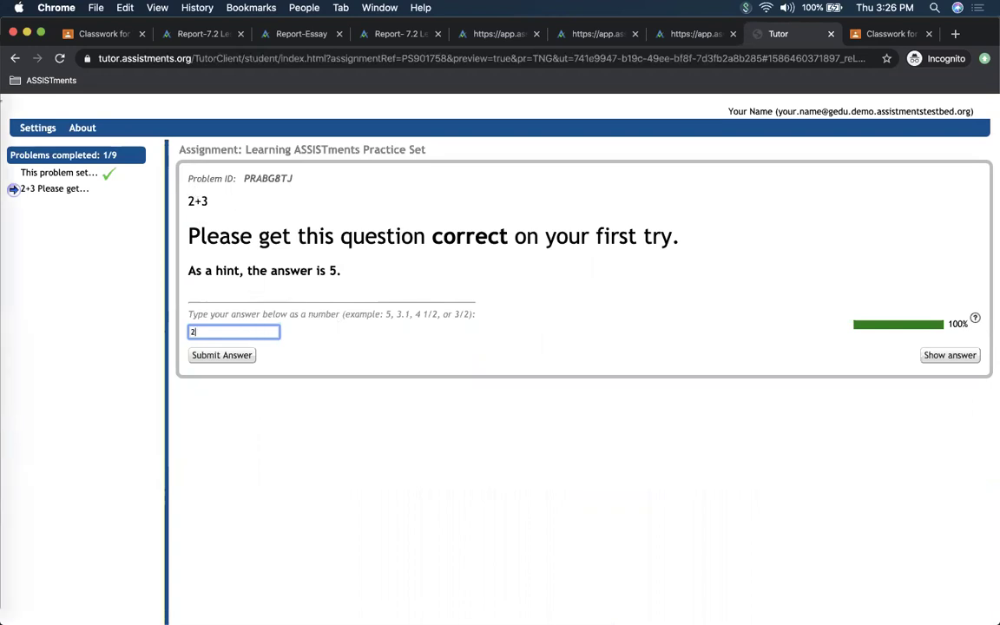
{"action": "left_click", "coordinate": [222, 355]}
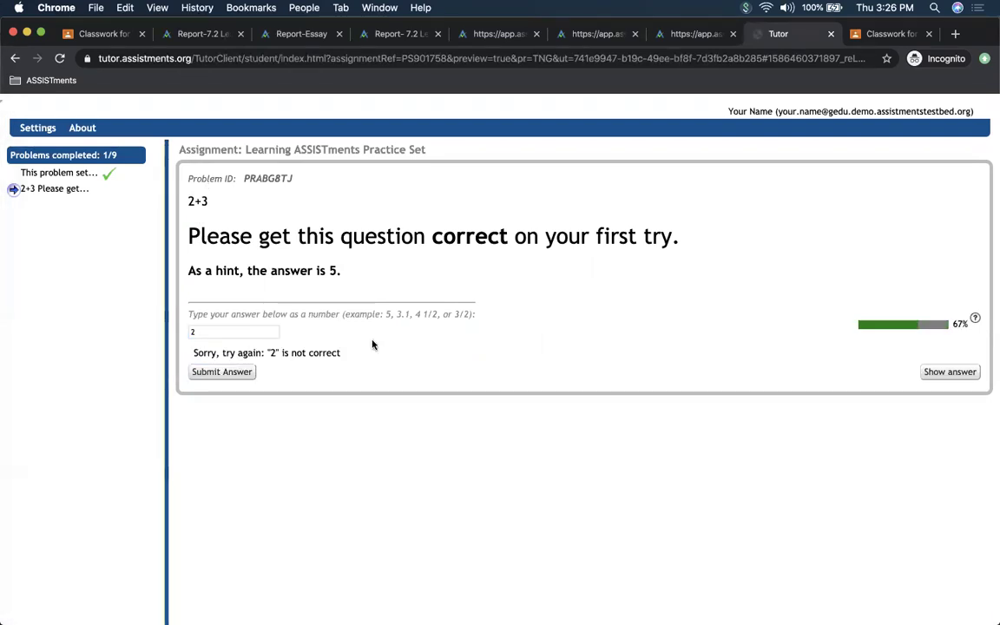
{"action": "left_click", "coordinate": [223, 327]}
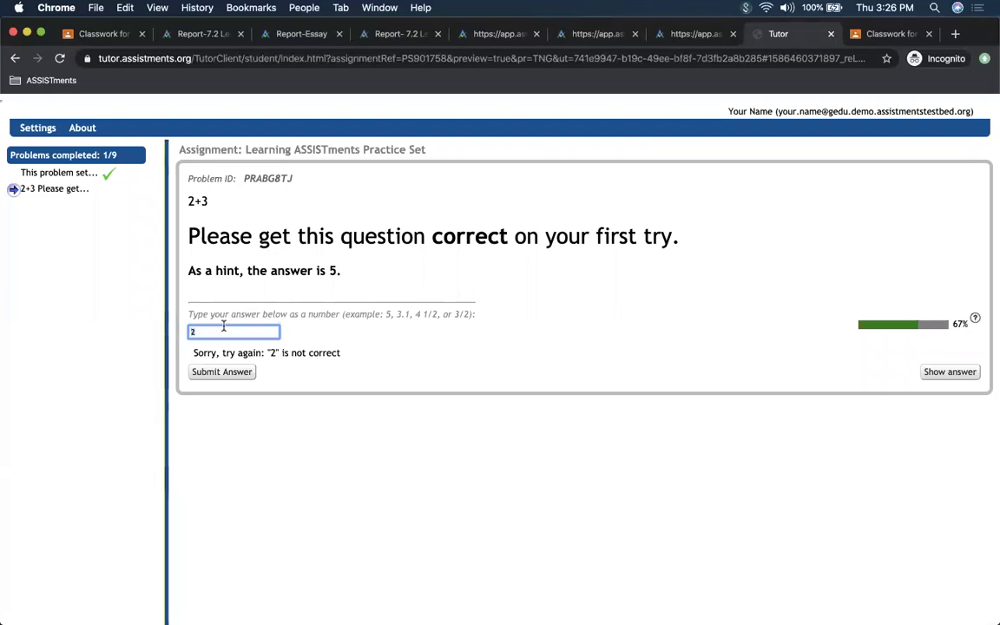
{"action": "key", "text": "BackSpace"}
{"action": "type", "text": "5"}
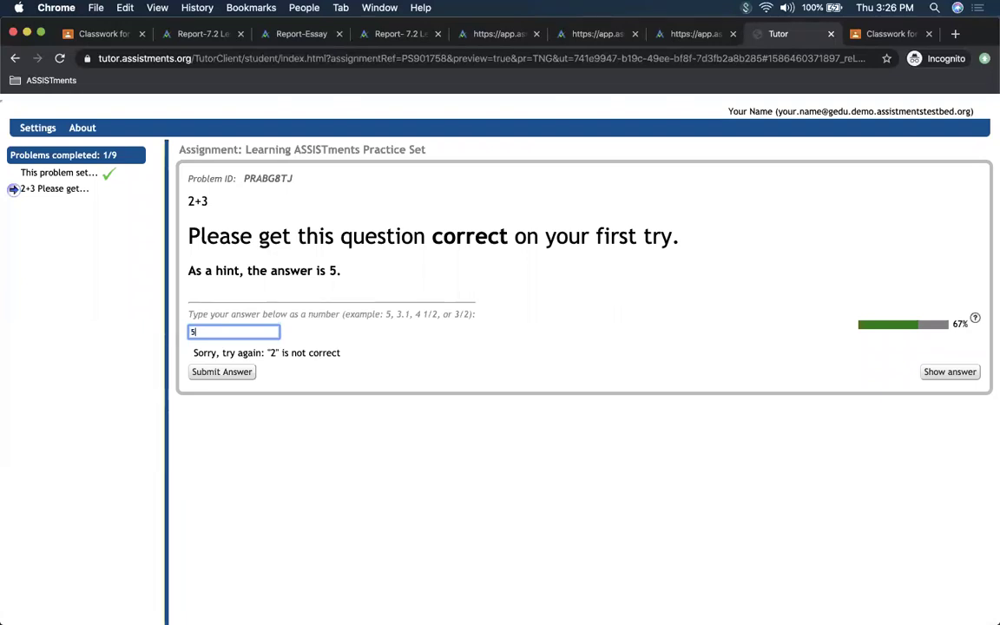
{"action": "left_click", "coordinate": [213, 376]}
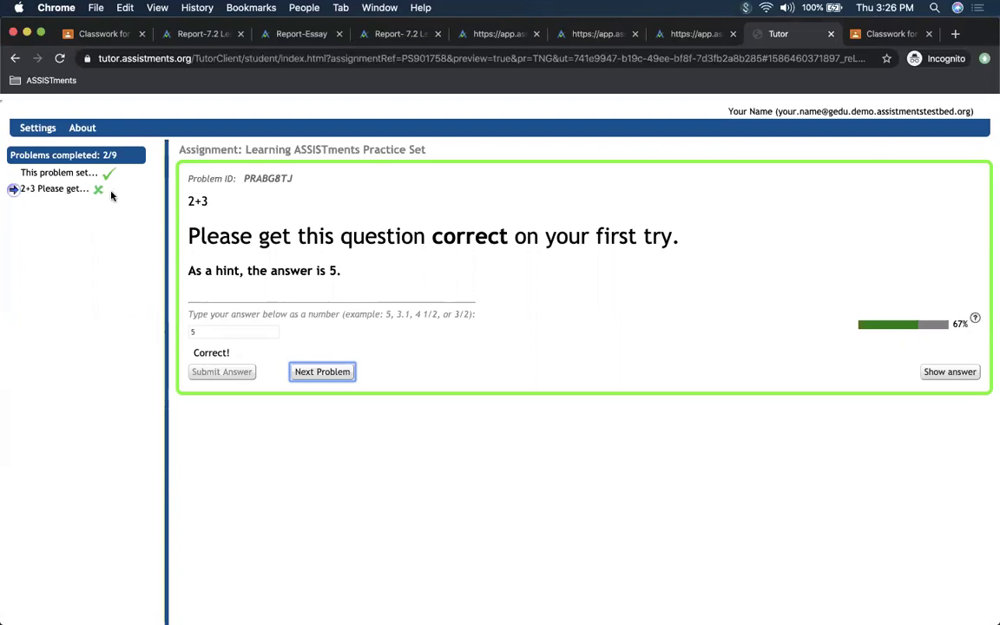
{"action": "left_click", "coordinate": [316, 373]}
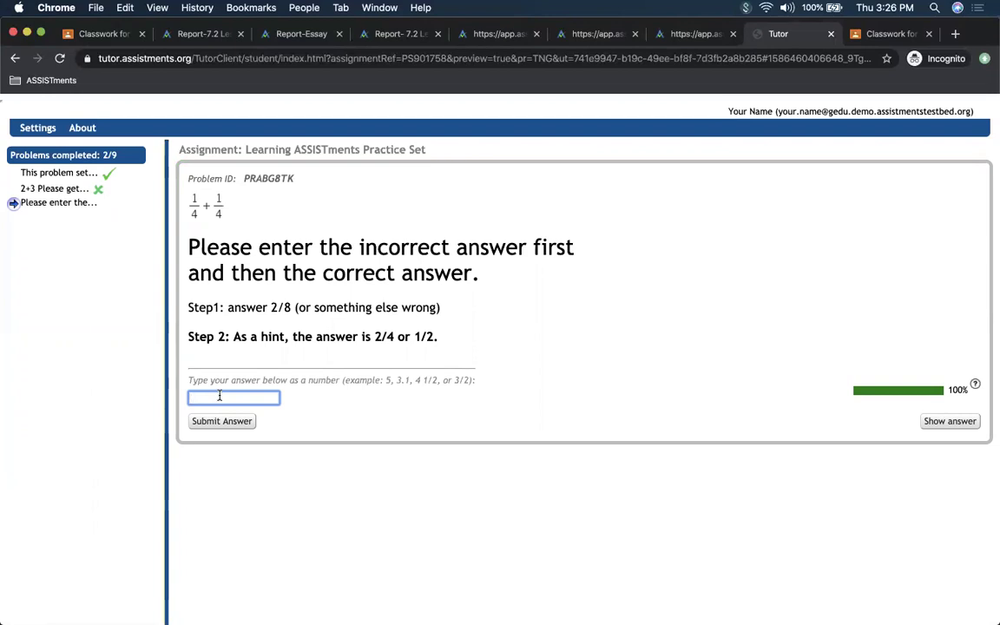
Step: Submit 4, 9 and 10 as three successive wrong answers to the 1/4 + 1/4 problem
{"action": "type", "text": "4"}
{"action": "left_click", "coordinate": [222, 420]}
{"action": "double_click", "coordinate": [206, 395]}
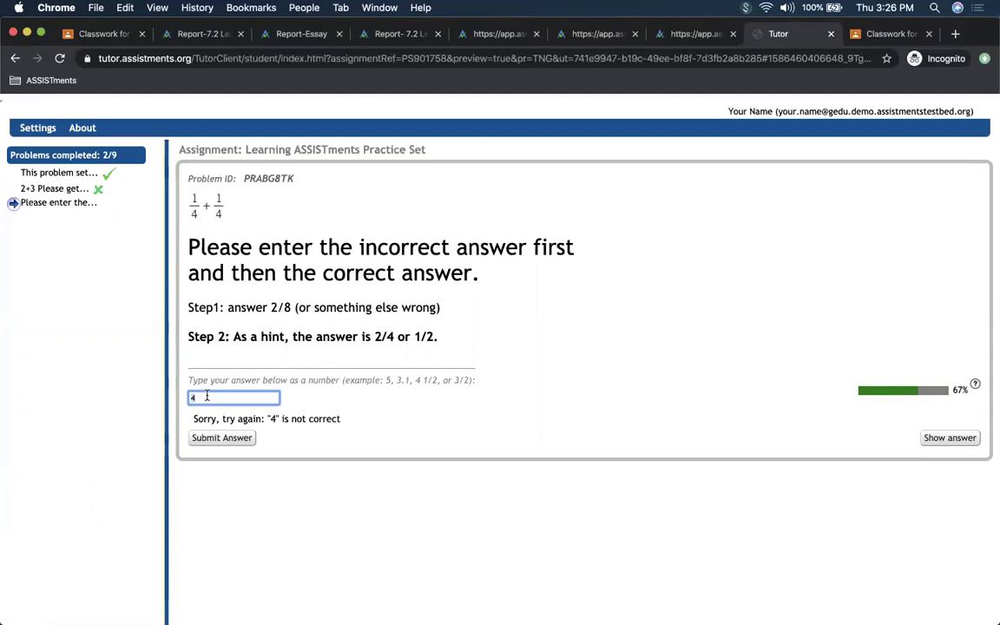
{"action": "type", "text": "9"}
{"action": "left_click", "coordinate": [221, 439]}
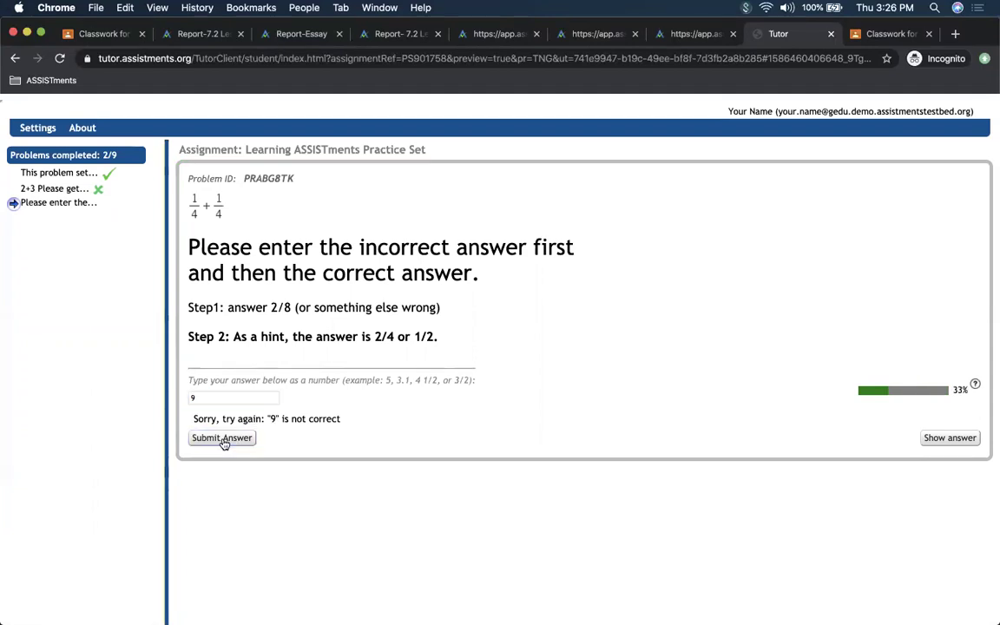
{"action": "double_click", "coordinate": [194, 398]}
{"action": "type", "text": "10"}
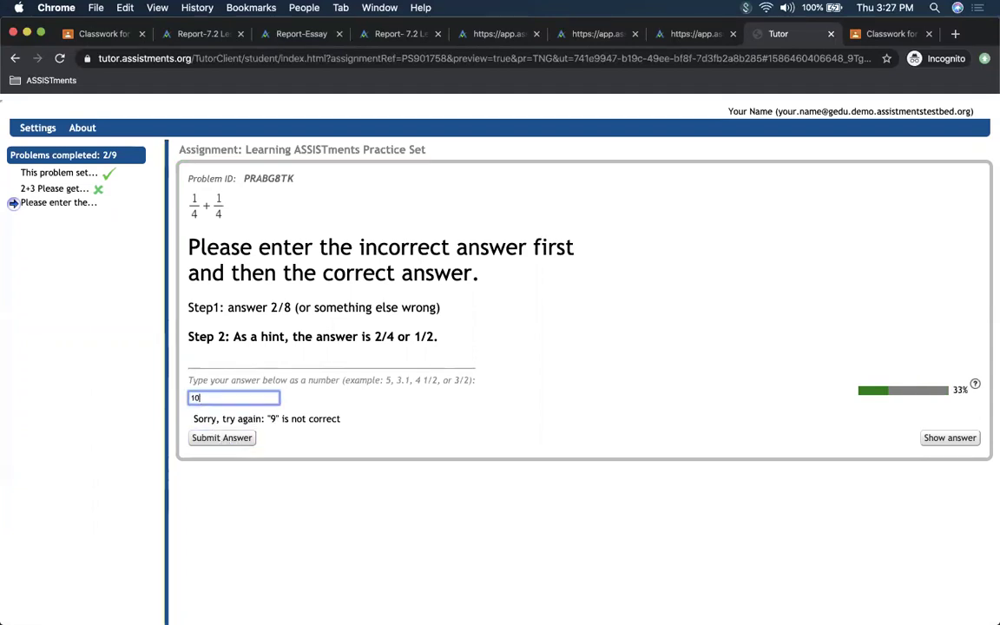
{"action": "left_click", "coordinate": [229, 440]}
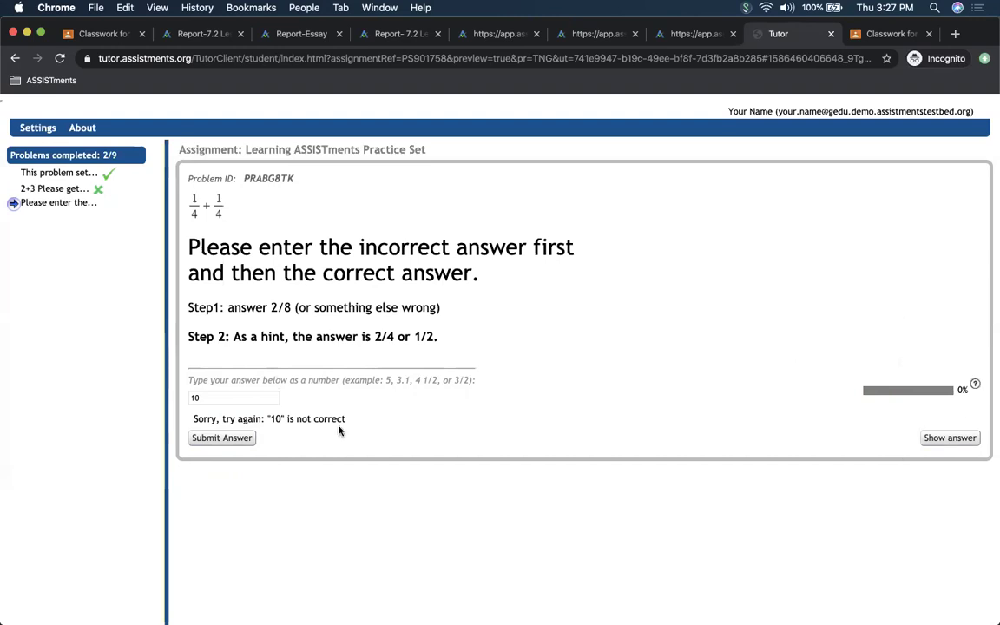
Step: Replace the answer to the 1/4 + 1/4 problem with 2/4, submit it, and advance to the fourth problem
{"action": "left_click", "coordinate": [218, 396]}
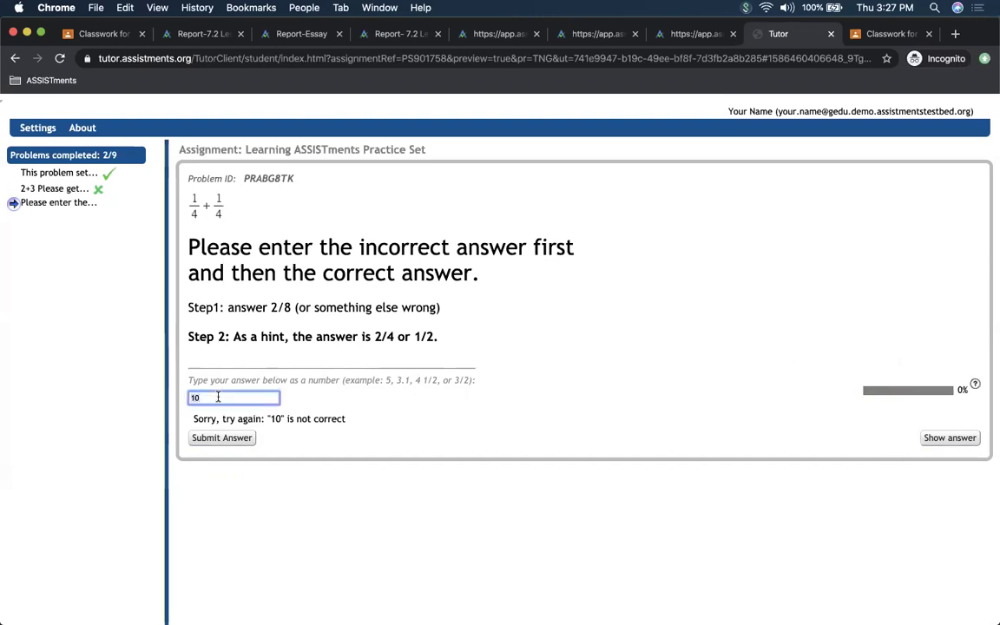
{"action": "key", "text": "BackSpace"}
{"action": "key", "text": "BackSpace"}
{"action": "type", "text": "2/4"}
{"action": "left_click", "coordinate": [208, 437]}
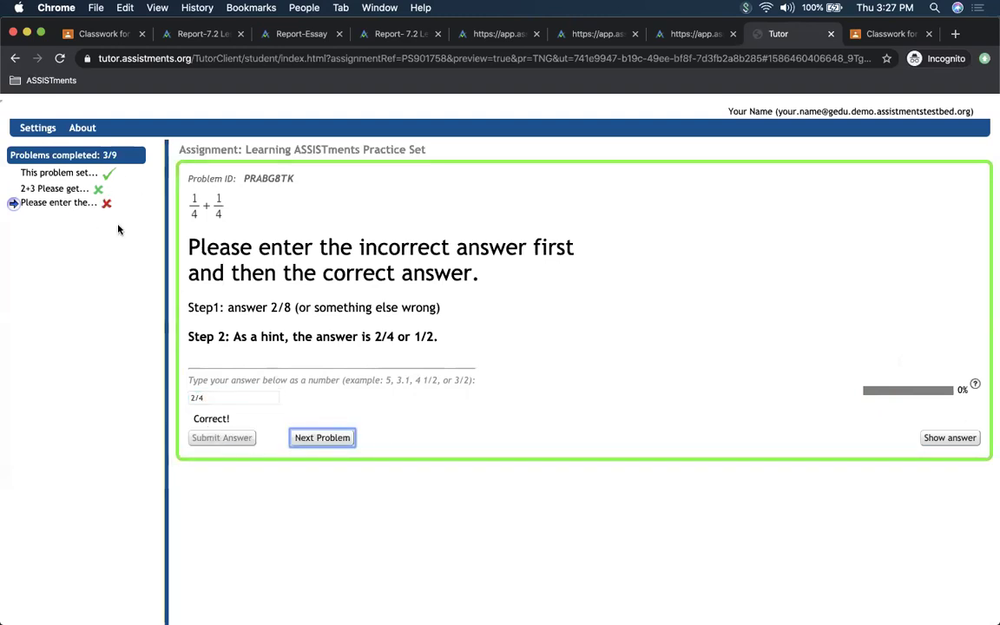
{"action": "left_click", "coordinate": [329, 439]}
Step: Reveal the correct answer to the 1 1/4 + 1/4 problem and submit 1 1/2
{"action": "left_click", "coordinate": [934, 432]}
{"action": "left_click", "coordinate": [255, 455]}
{"action": "type", "text": "1 1"}
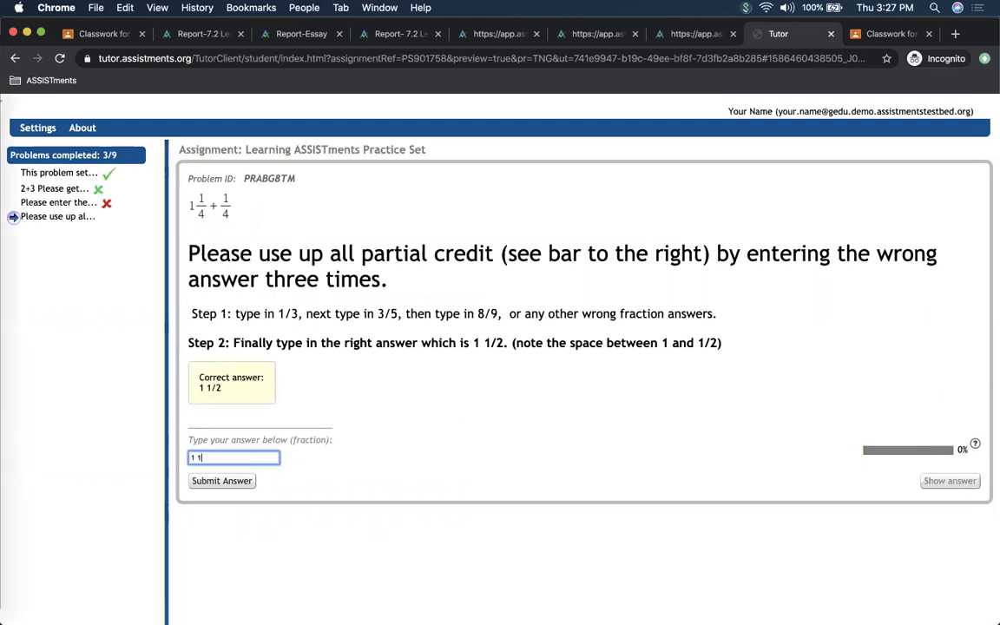
{"action": "type", "text": "/2"}
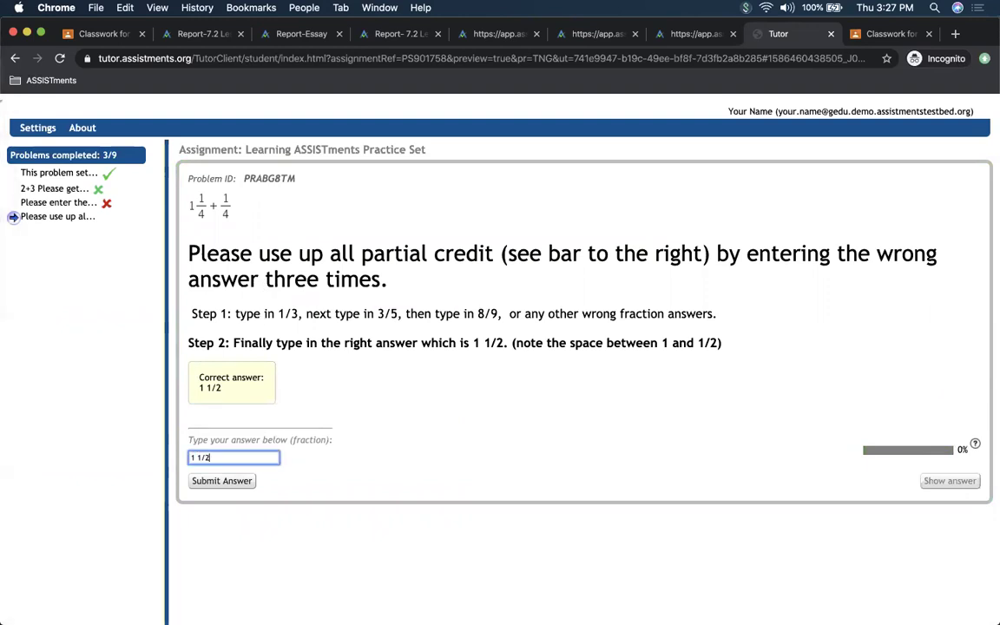
{"action": "left_click", "coordinate": [224, 483]}
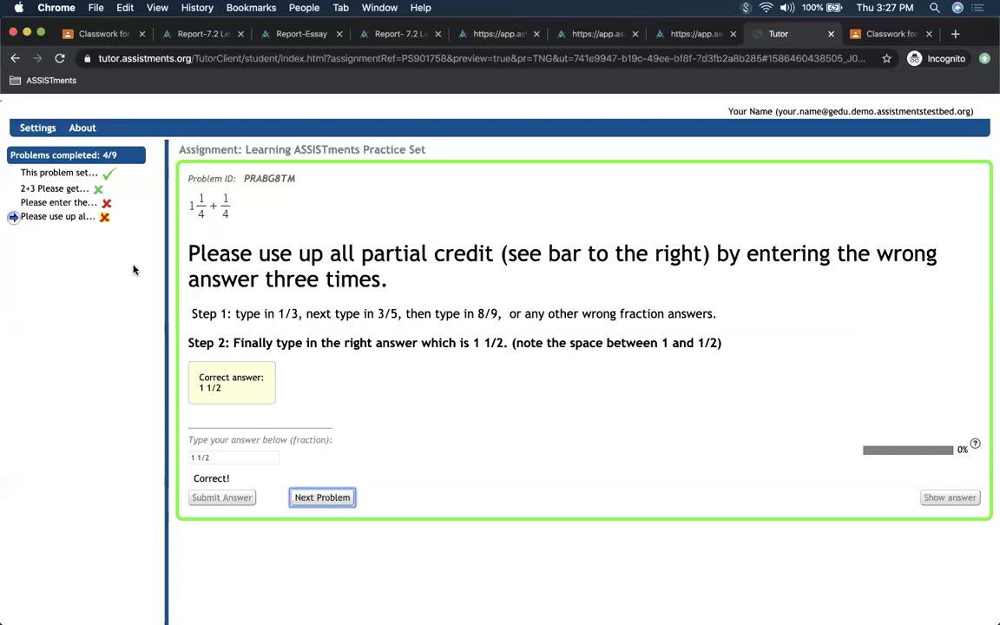
{"action": "left_click", "coordinate": [87, 33]}
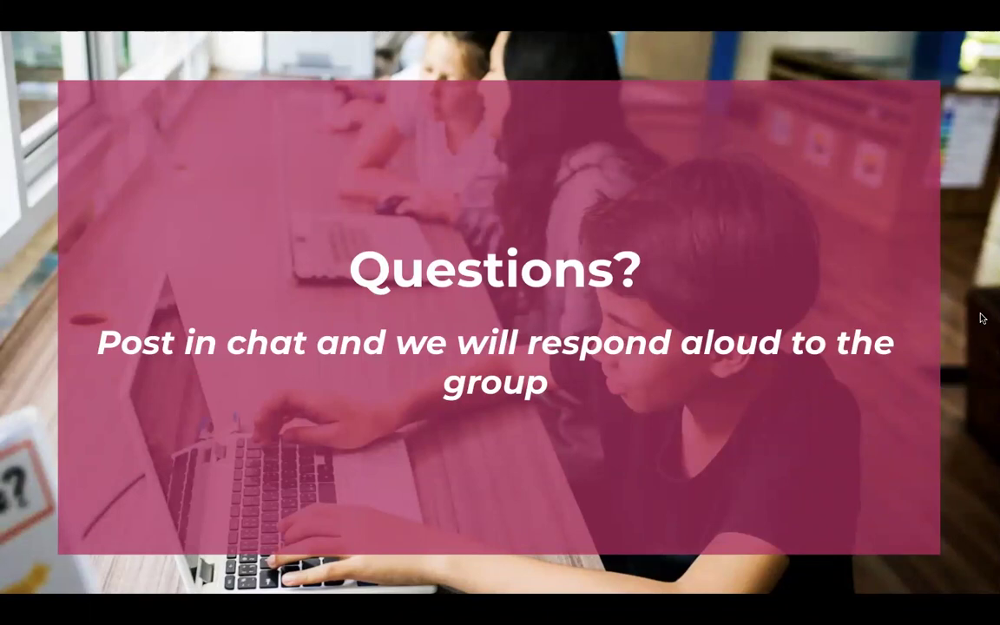
{"action": "left_click", "coordinate": [977, 256]}
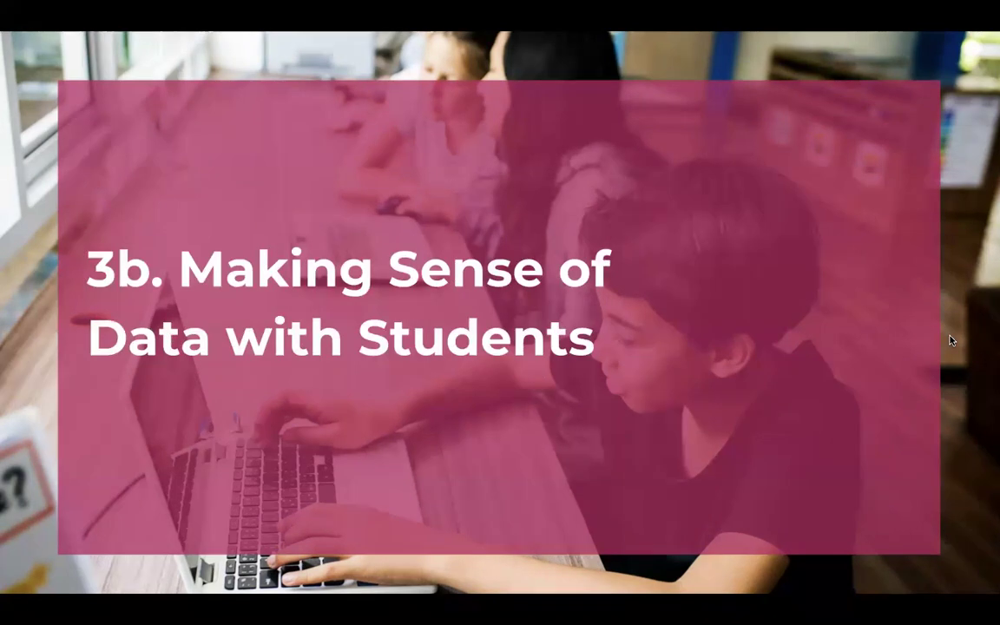